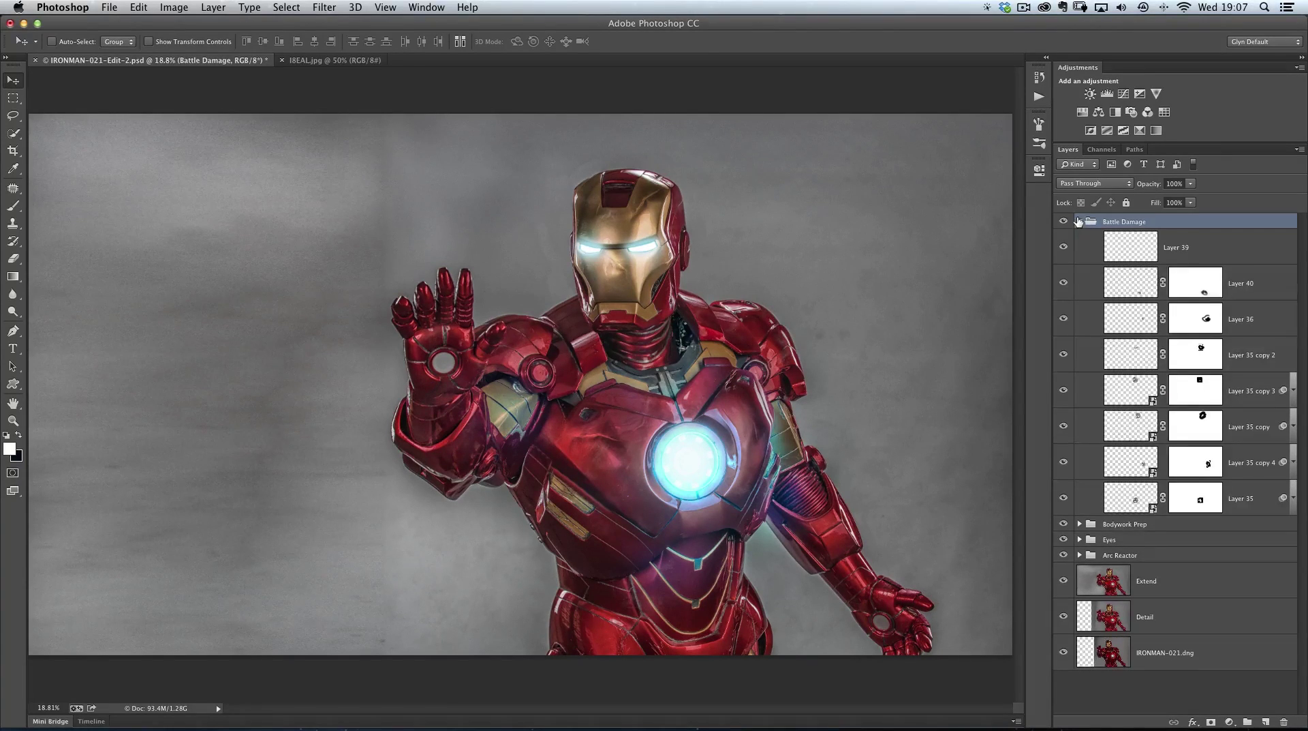
# Collapse the Battle Damage group, compare the image with and without it, and leave the group hidden
pyautogui.click(1080, 221)
pyautogui.click(1065, 223)
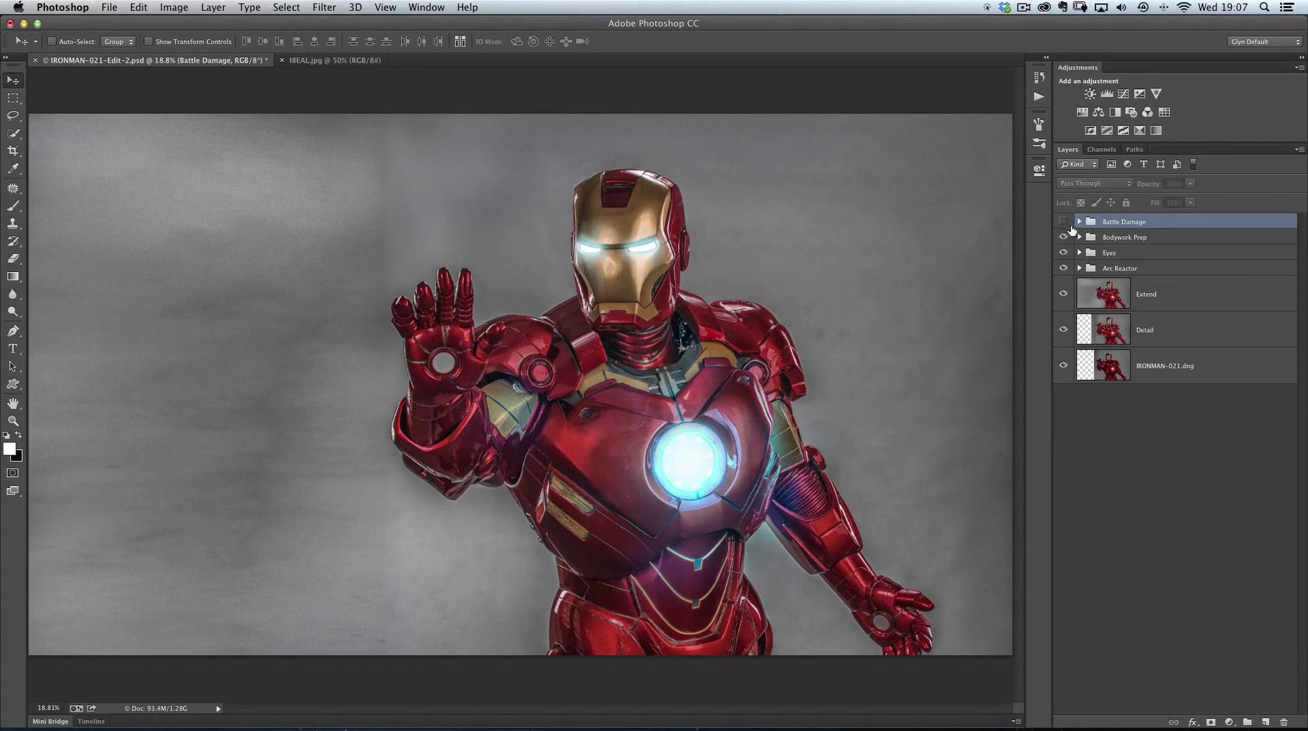
pyautogui.click(1064, 221)
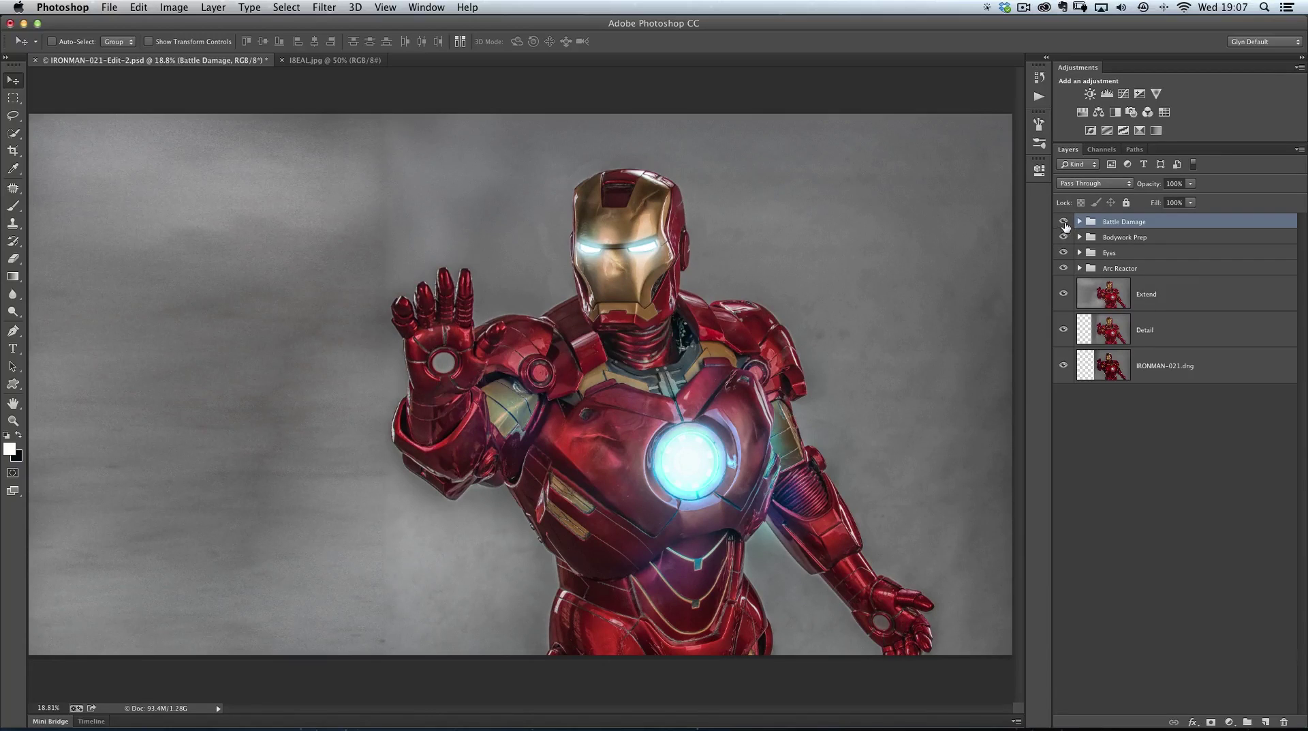
pyautogui.click(1065, 222)
pyautogui.click(1064, 223)
pyautogui.click(1064, 223)
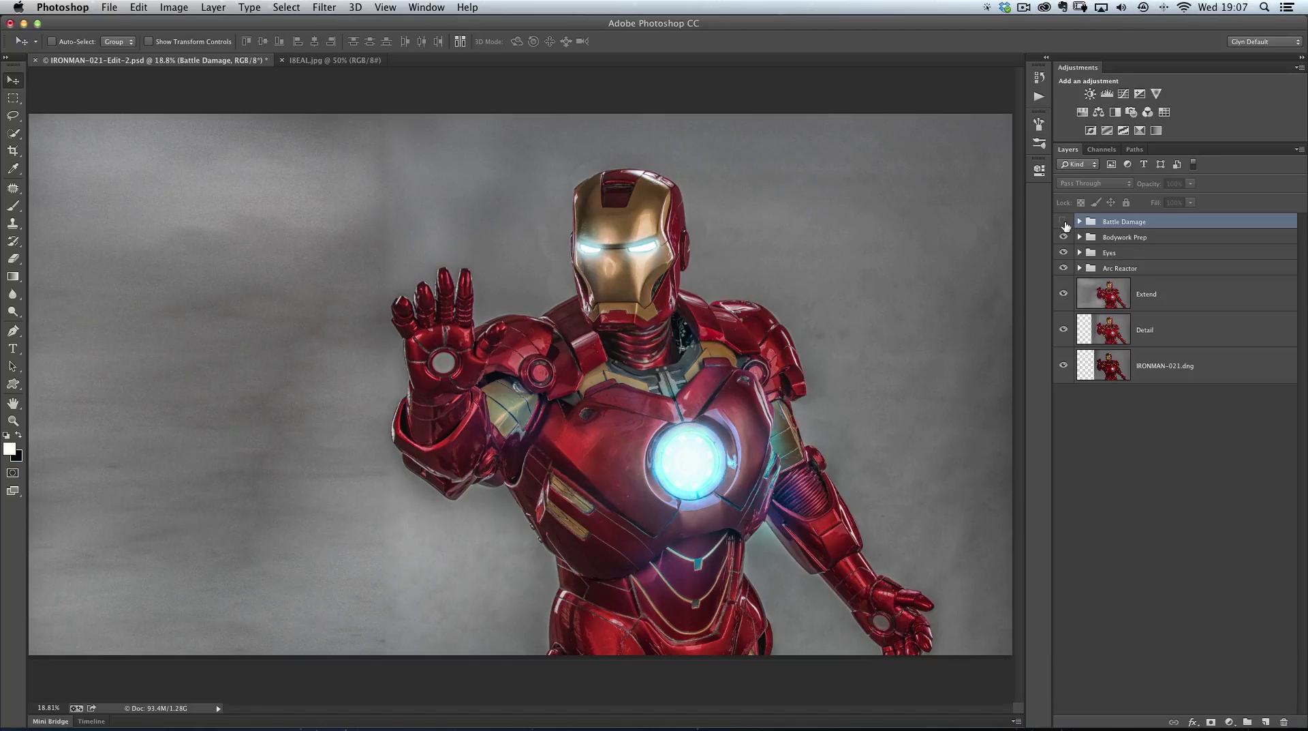
pyautogui.click(1064, 222)
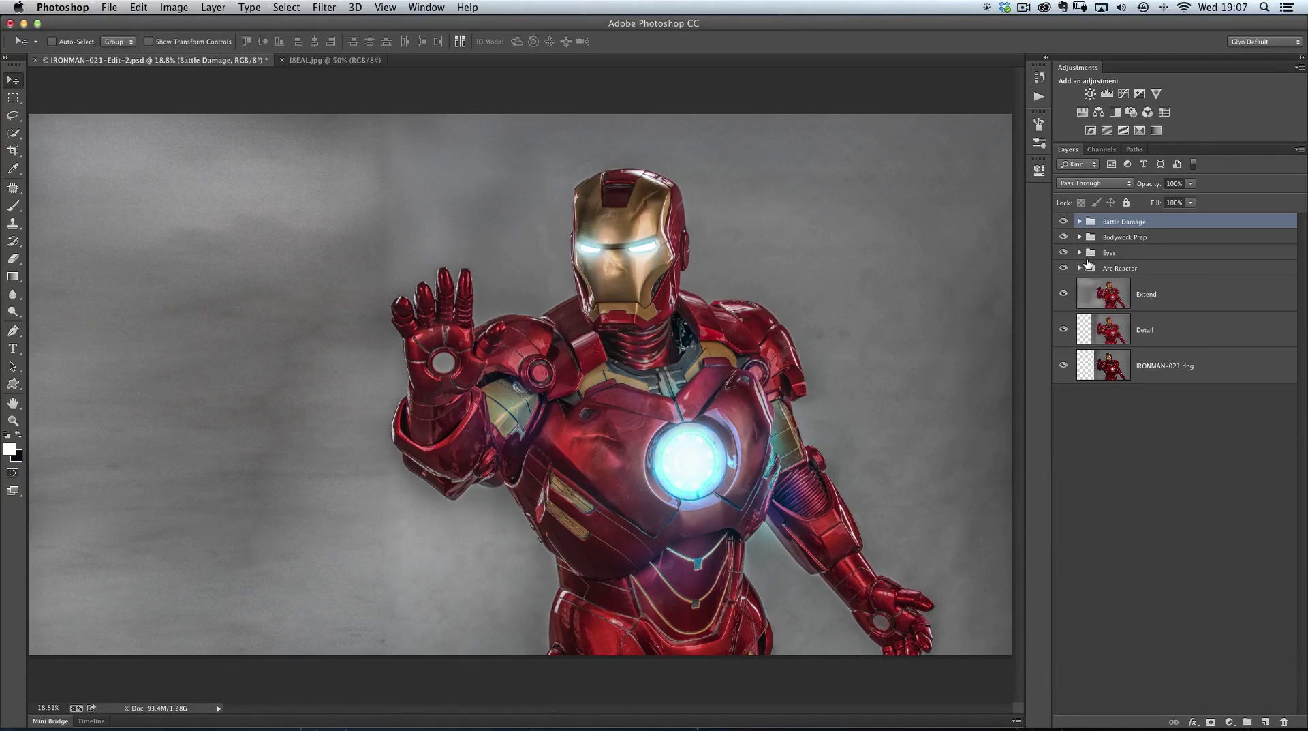
pyautogui.click(1064, 222)
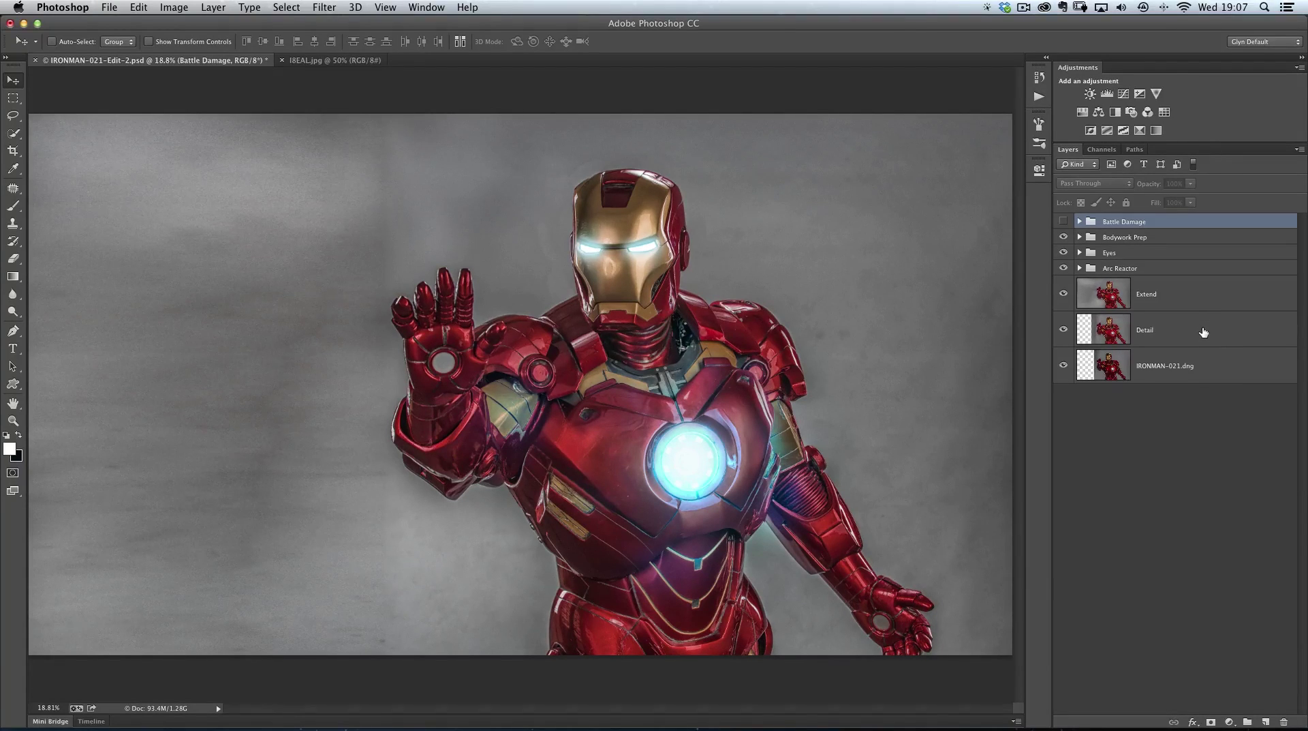
# Outline the large dent and scratches on the car bumper photo with a freehand Lasso selection and copy it
pyautogui.click(330, 61)
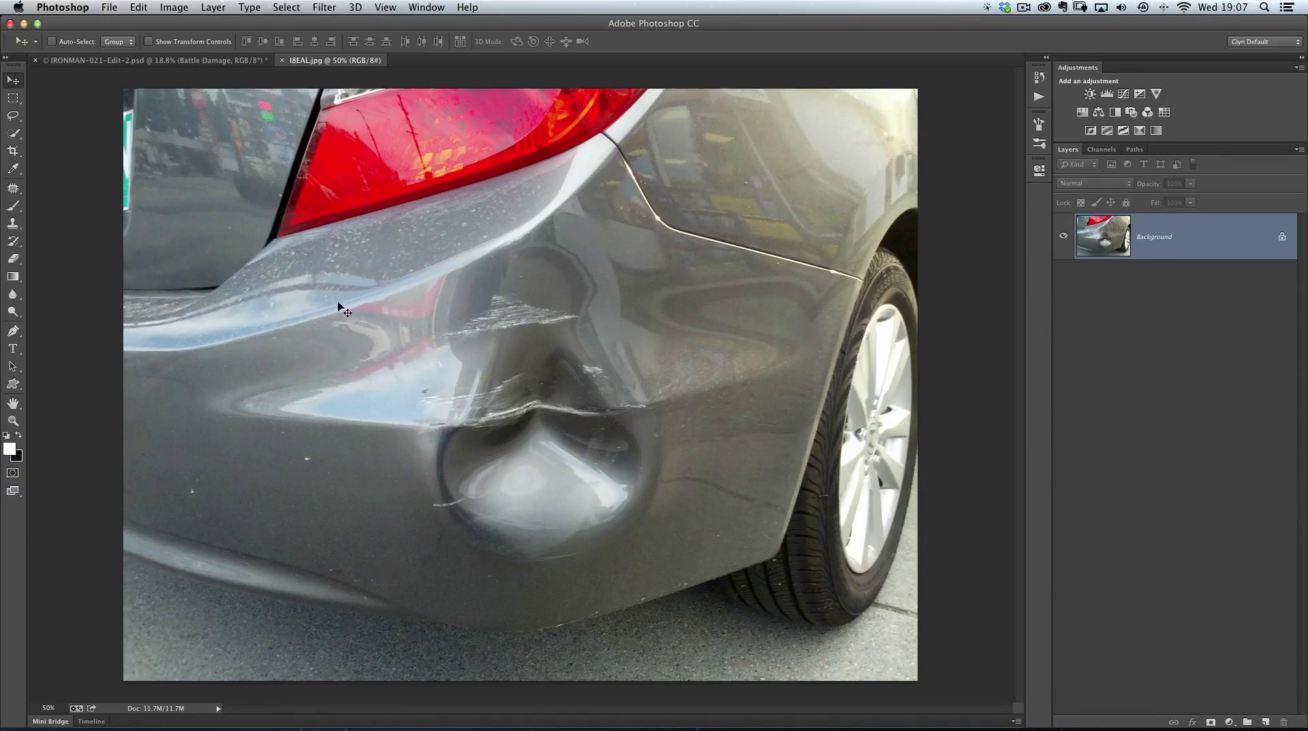
pyautogui.press('l')
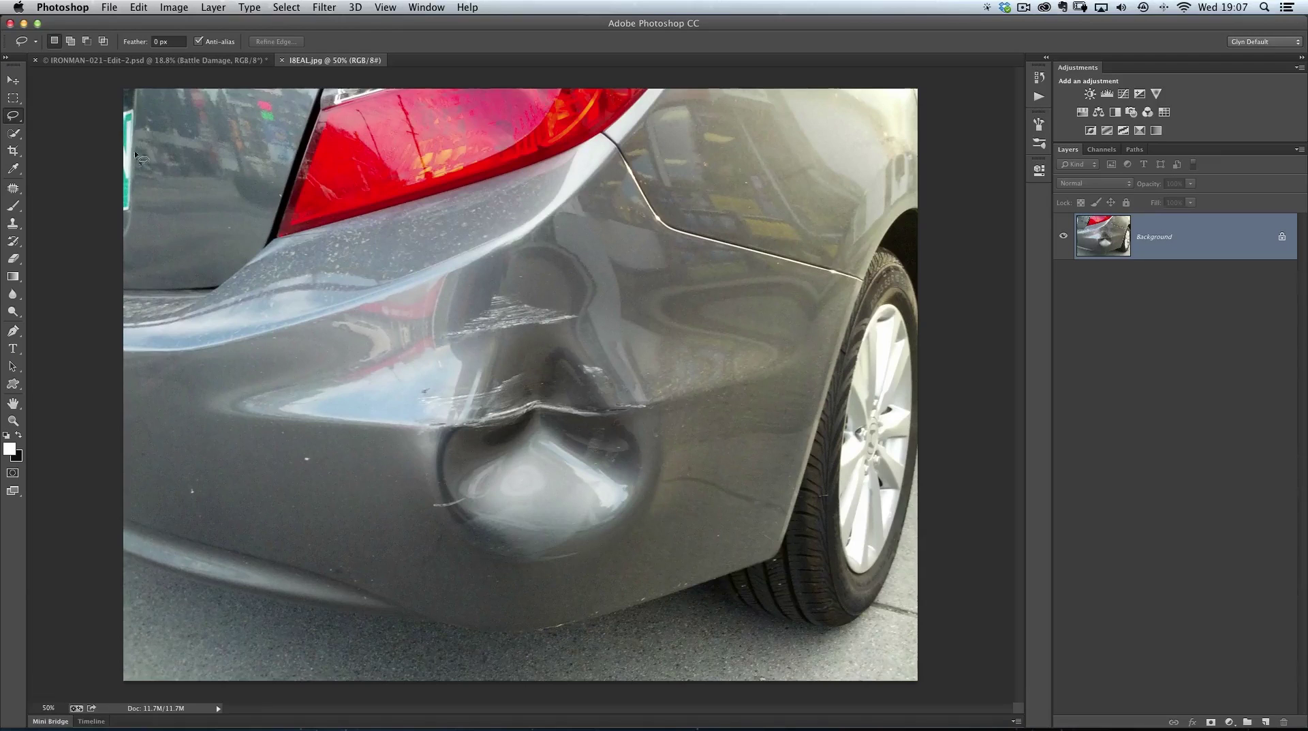
pyautogui.moveTo(600, 235)
pyautogui.mouseDown()
pyautogui.moveTo(648, 332)
pyautogui.moveTo(667, 465)
pyautogui.moveTo(655, 518)
pyautogui.moveTo(622, 556)
pyautogui.moveTo(575, 574)
pyautogui.moveTo(451, 540)
pyautogui.moveTo(427, 502)
pyautogui.moveTo(424, 298)
pyautogui.moveTo(439, 275)
pyautogui.moveTo(556, 217)
pyautogui.moveTo(598, 236)
pyautogui.mouseUp()
pyautogui.click(139, 7)
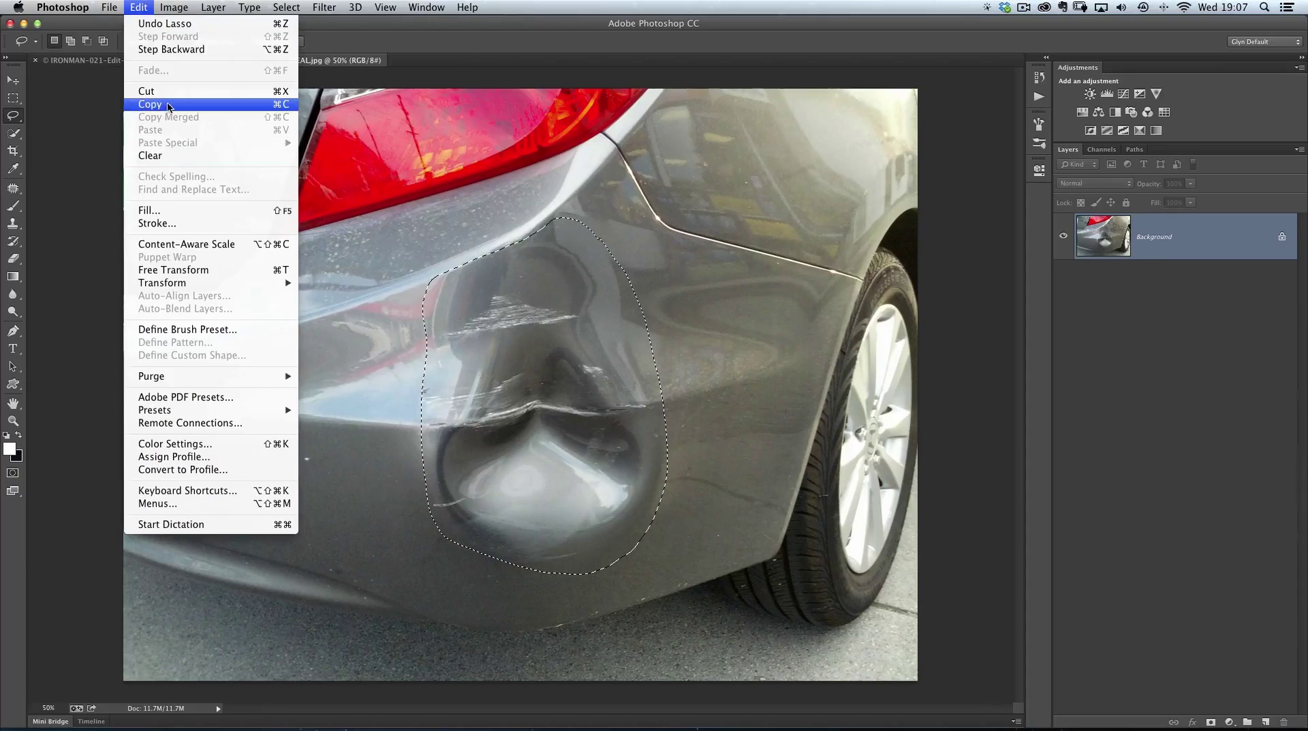
pyautogui.click(165, 103)
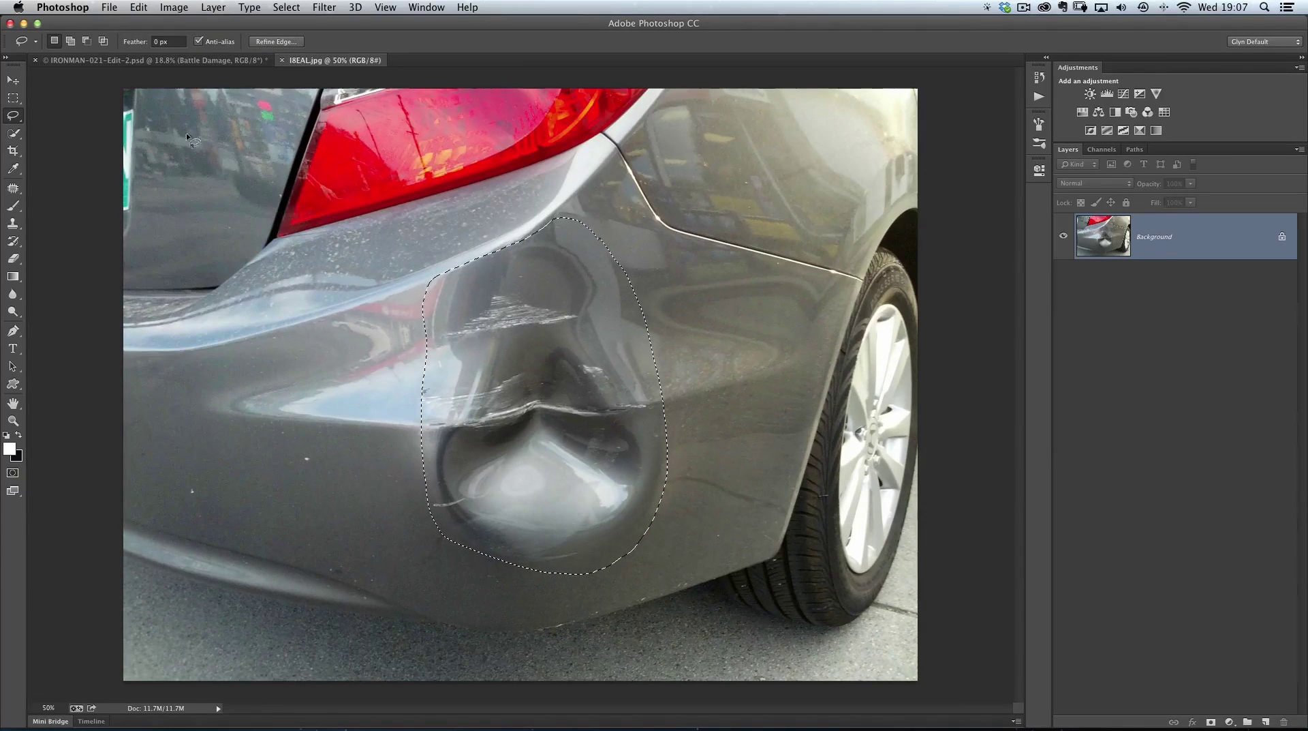
# Paste the copied dent into the Iron Man document and move it onto the chest plate beside the arc reactor
pyautogui.click(179, 61)
pyautogui.click(139, 7)
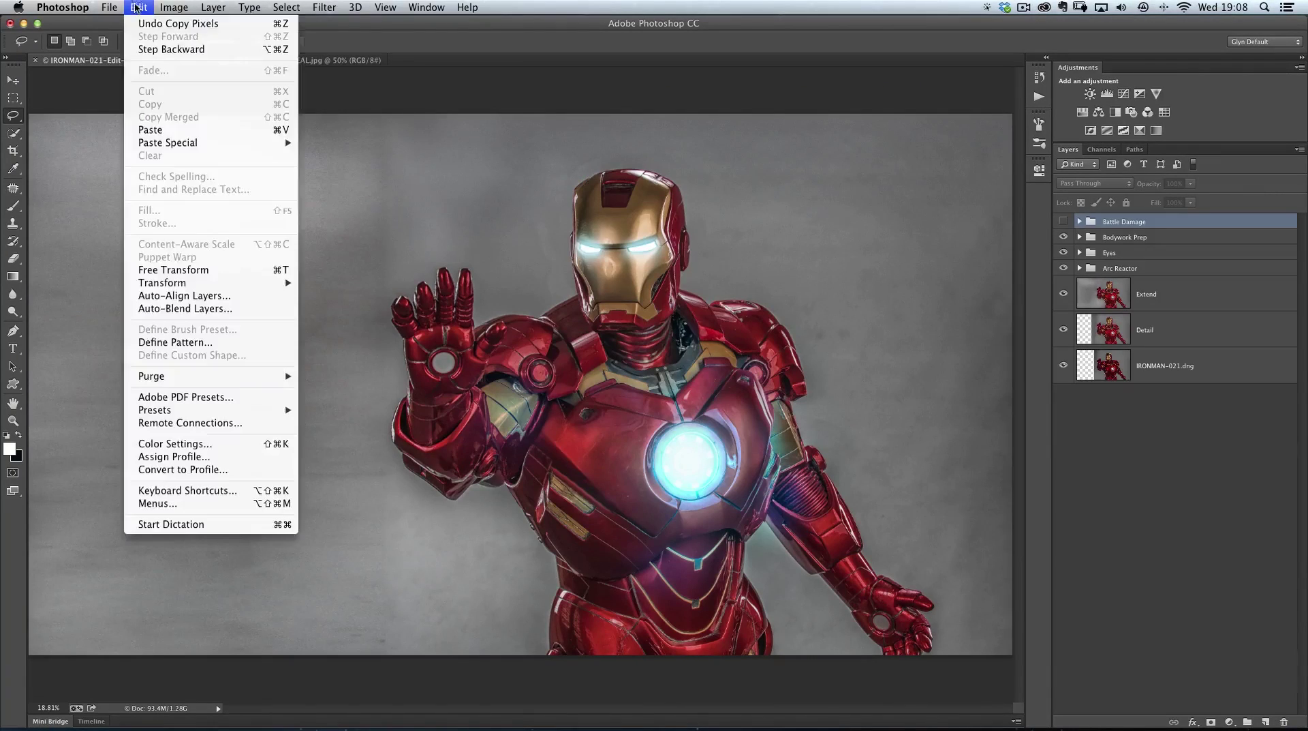
pyautogui.click(161, 129)
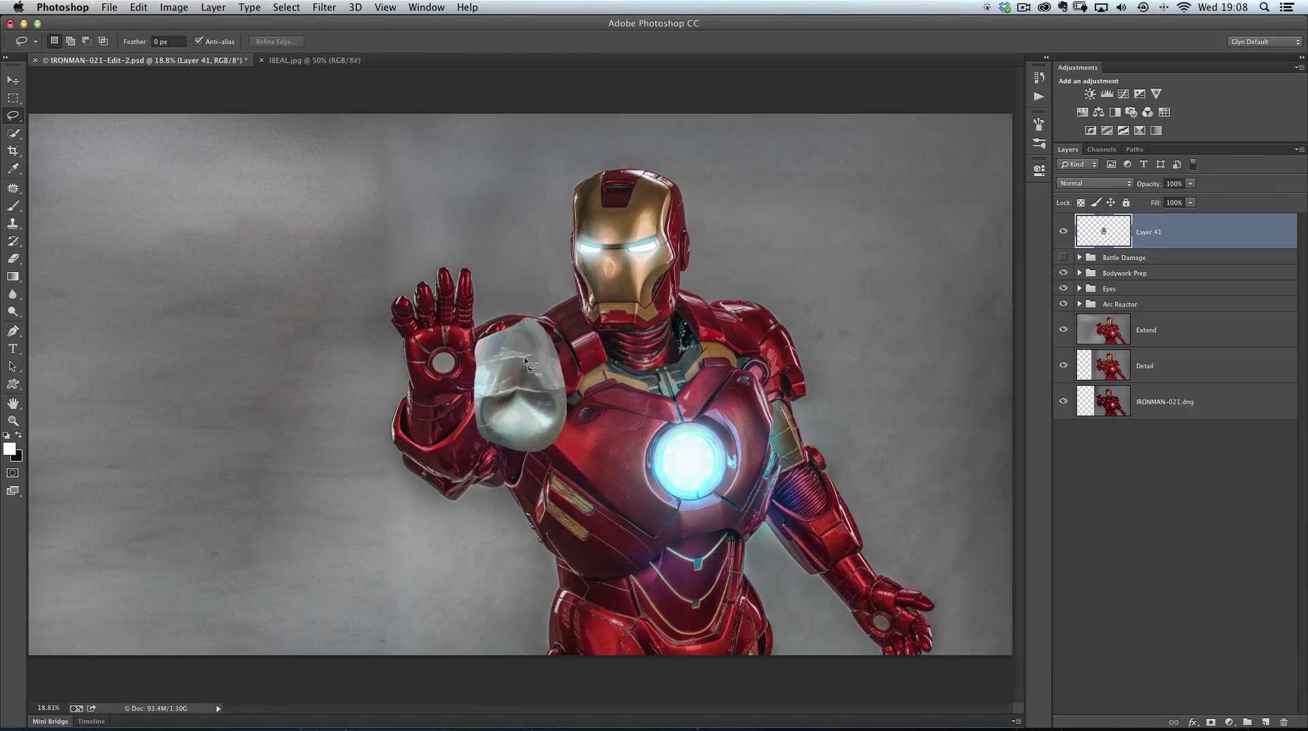
pyautogui.press('v')
pyautogui.moveTo(542, 418); pyautogui.dragTo(556, 468)
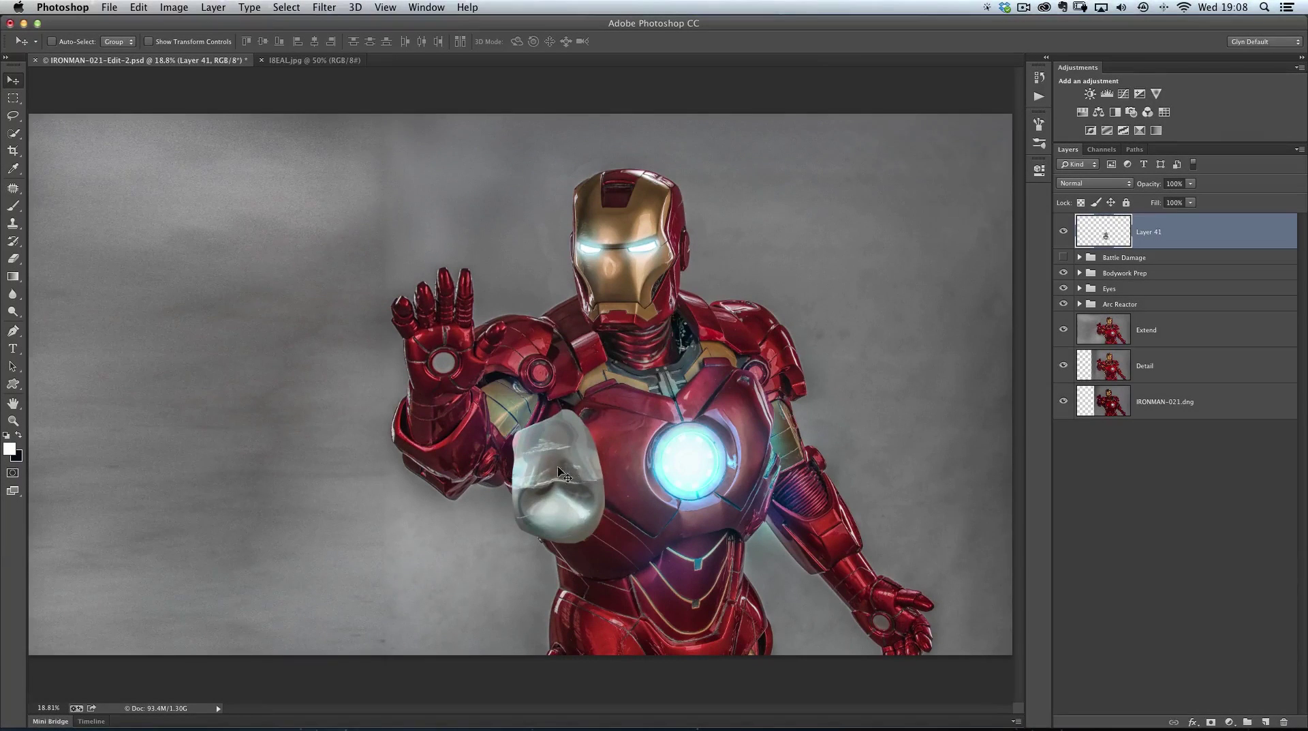
pyautogui.moveTo(558, 465); pyautogui.dragTo(604, 436)
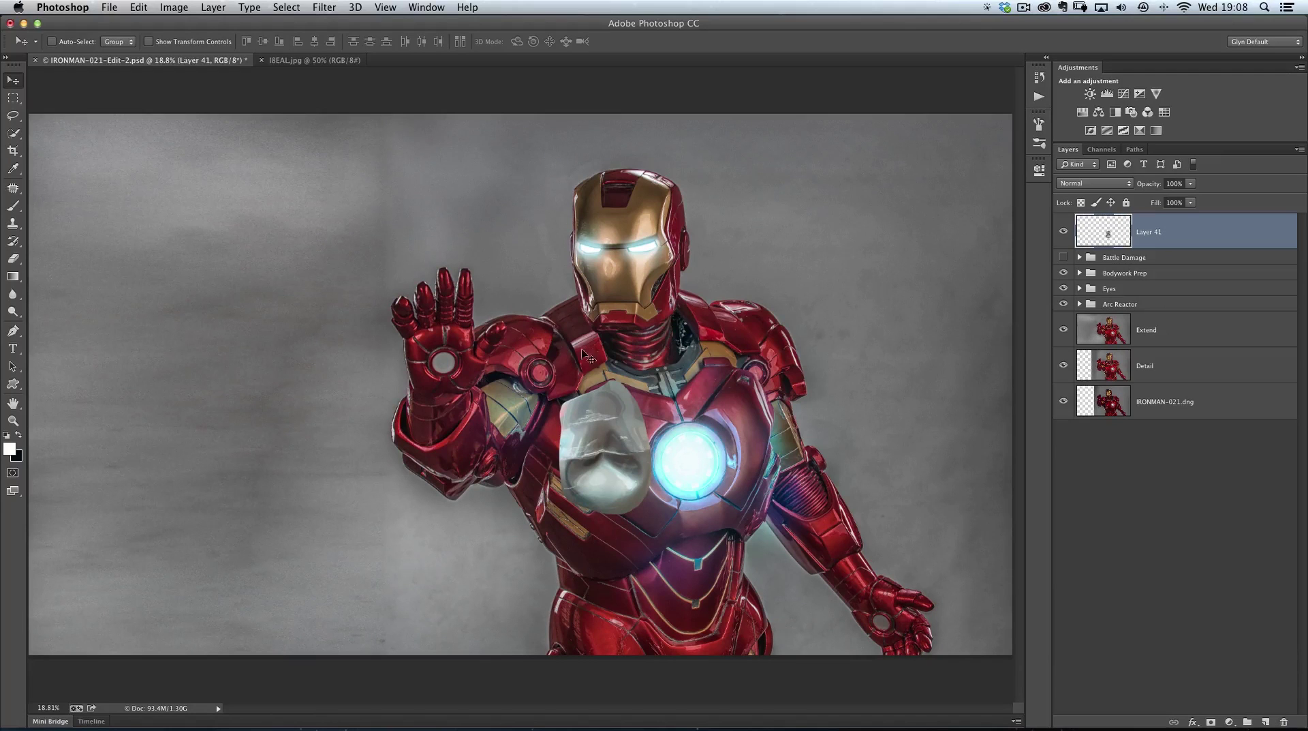
# Rotate the pasted dent slightly clockwise with Free Transform to follow the angle of the chest plate
pyautogui.click(140, 8)
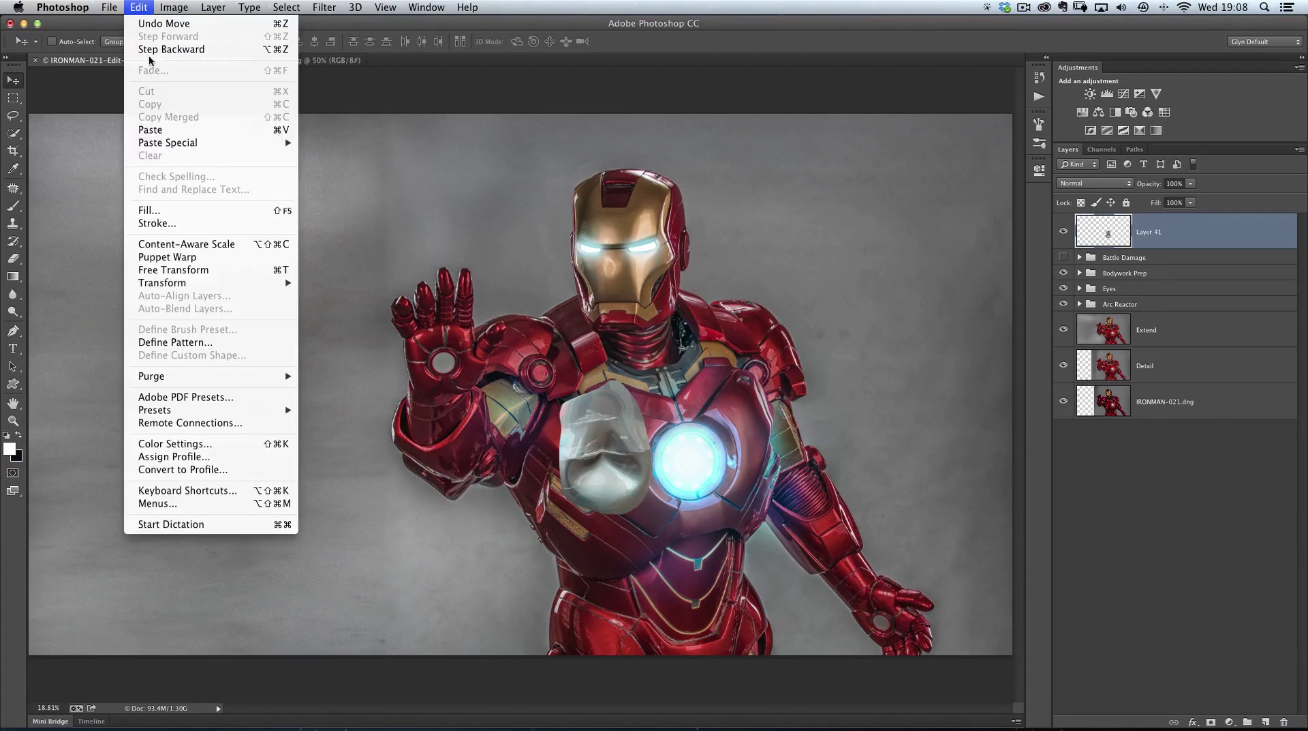
pyautogui.click(176, 270)
pyautogui.moveTo(685, 372); pyautogui.dragTo(730, 412)
pyautogui.press('Return')
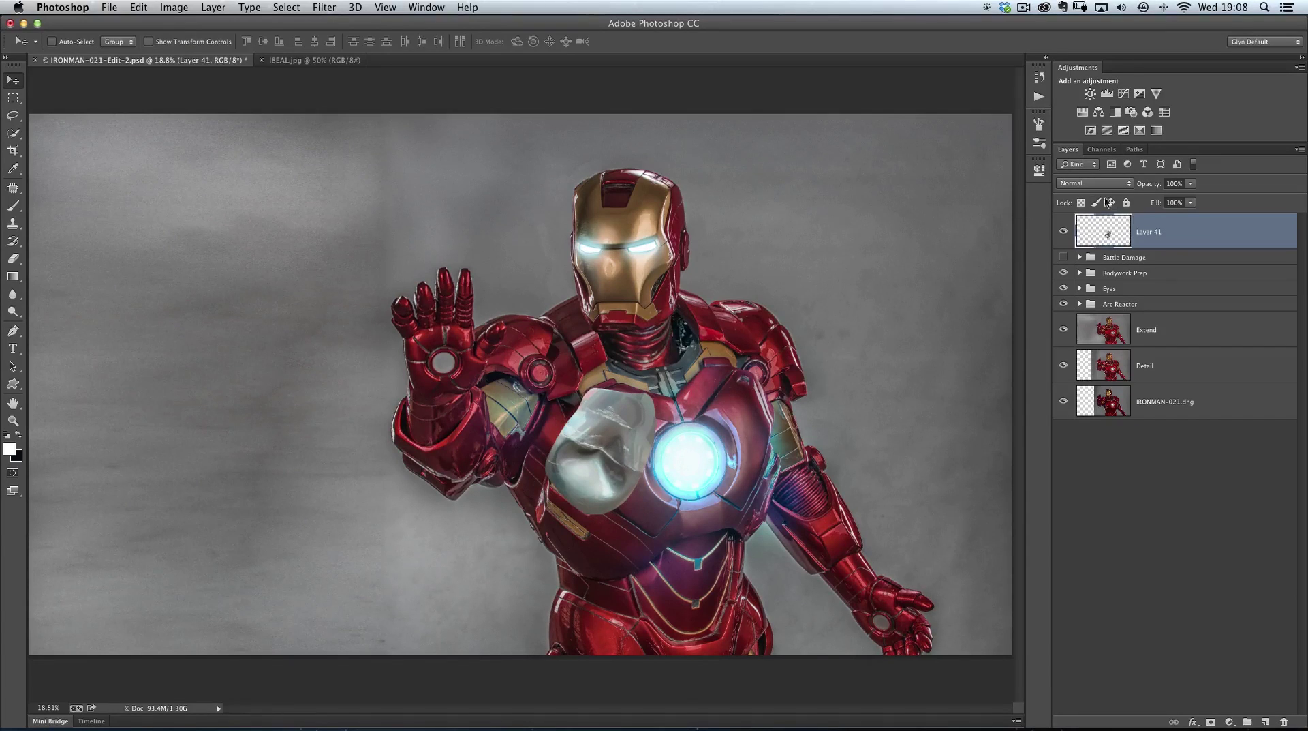
# Lower the dent layer's opacity to 64%, reposition it on the chest plate and scale it to about 79%
pyautogui.moveTo(1151, 188); pyautogui.dragTo(1126, 182)
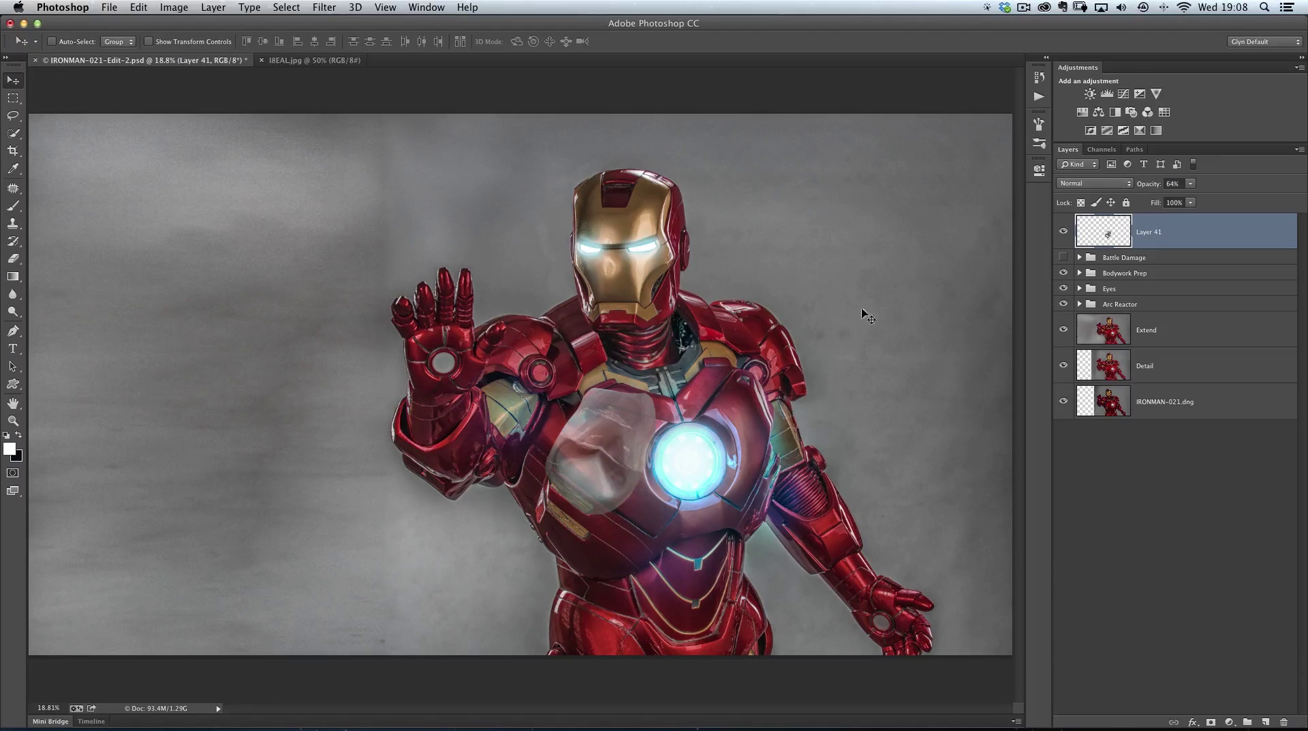
pyautogui.moveTo(592, 455)
pyautogui.mouseDown()
pyautogui.moveTo(603, 440)
pyautogui.moveTo(599, 452)
pyautogui.mouseUp()
pyautogui.press('super+t')
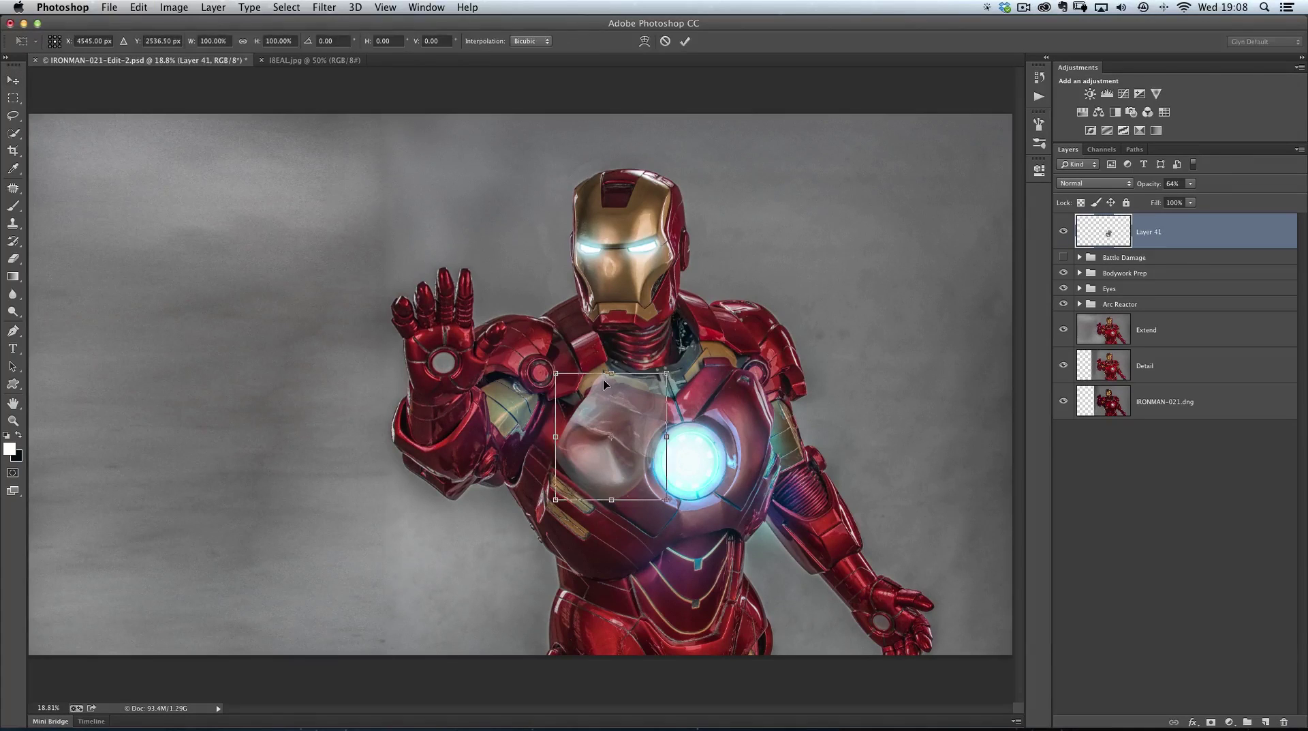
pyautogui.moveTo(556, 373); pyautogui.dragTo(567, 387)
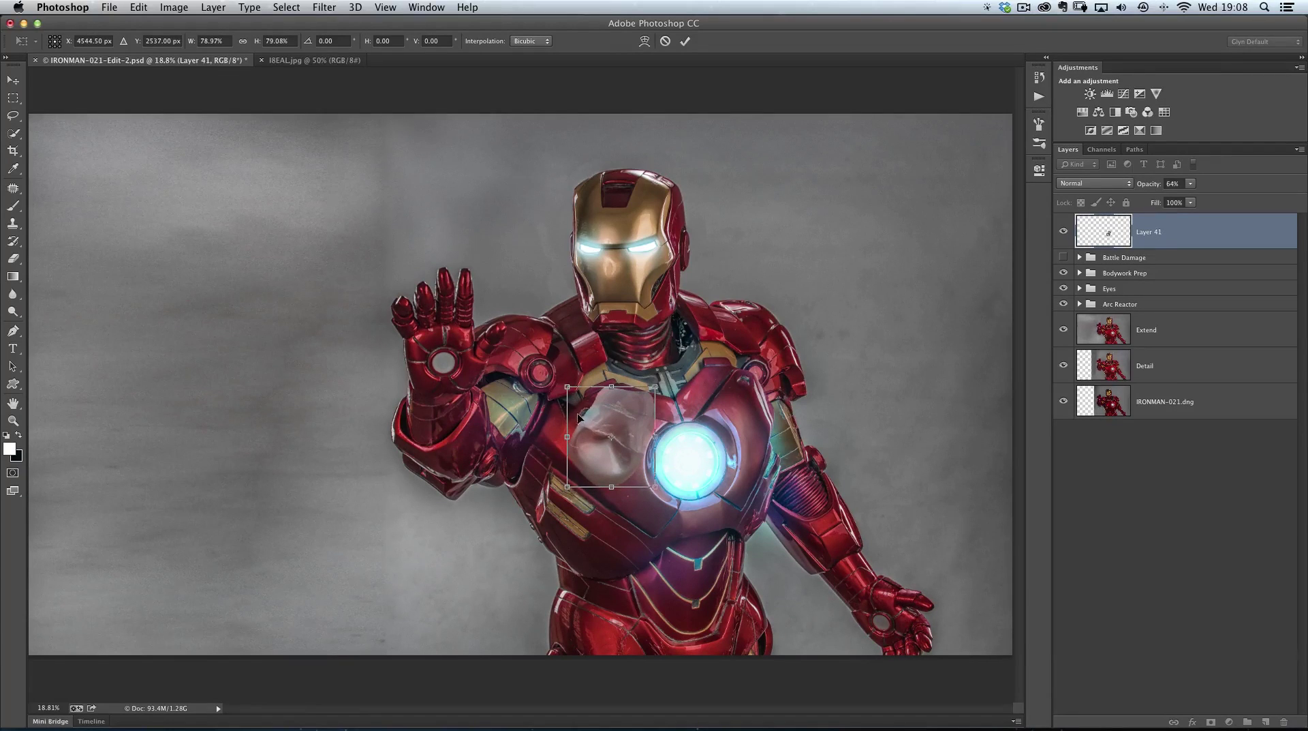
pyautogui.press('Return')
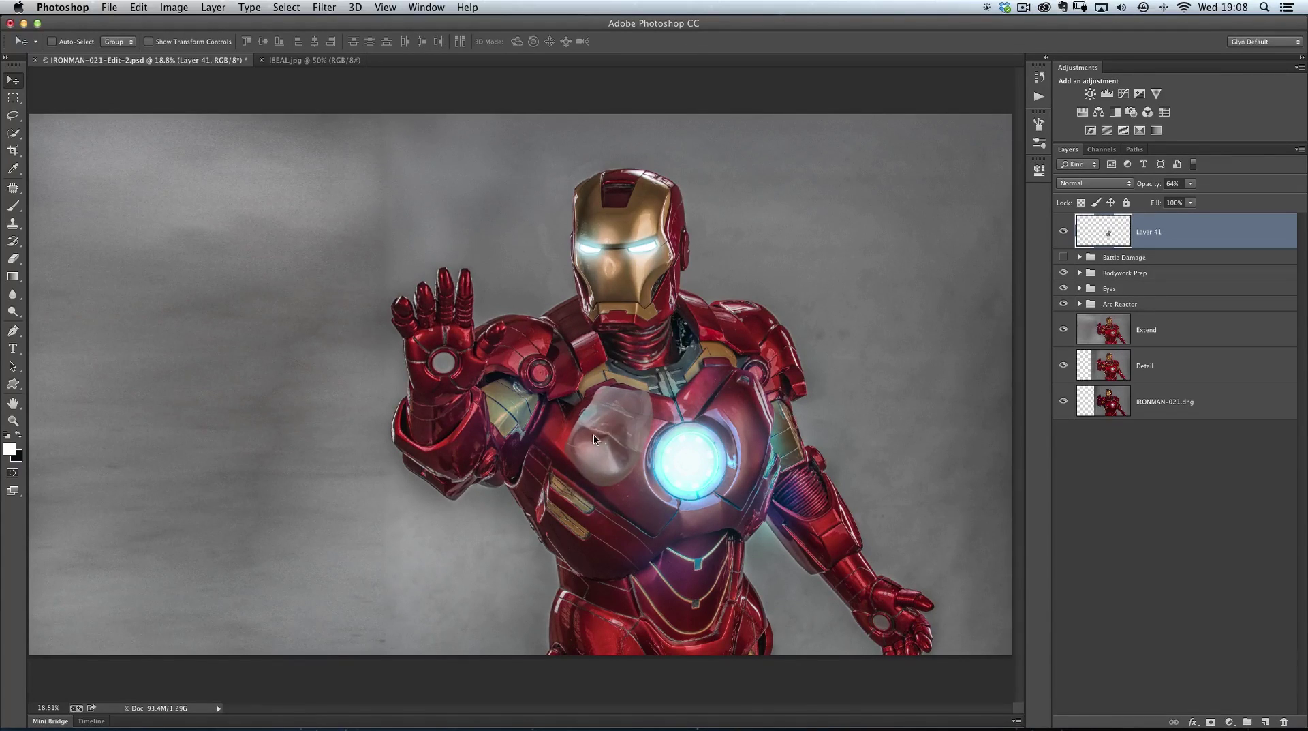
# Set the dent layer's opacity to 100% and its blend mode to Overlay
pyautogui.click(1174, 183)
pyautogui.write('100')
pyautogui.press('Return')
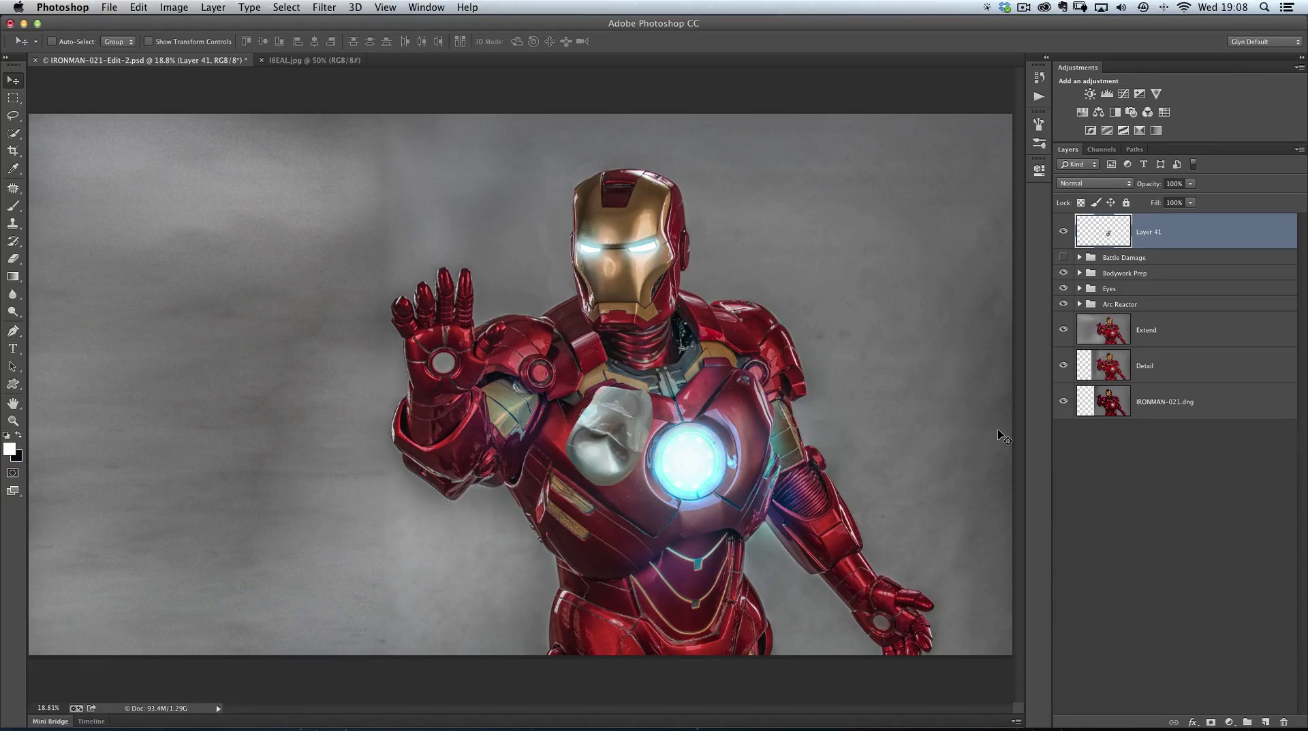
pyautogui.click(1084, 183)
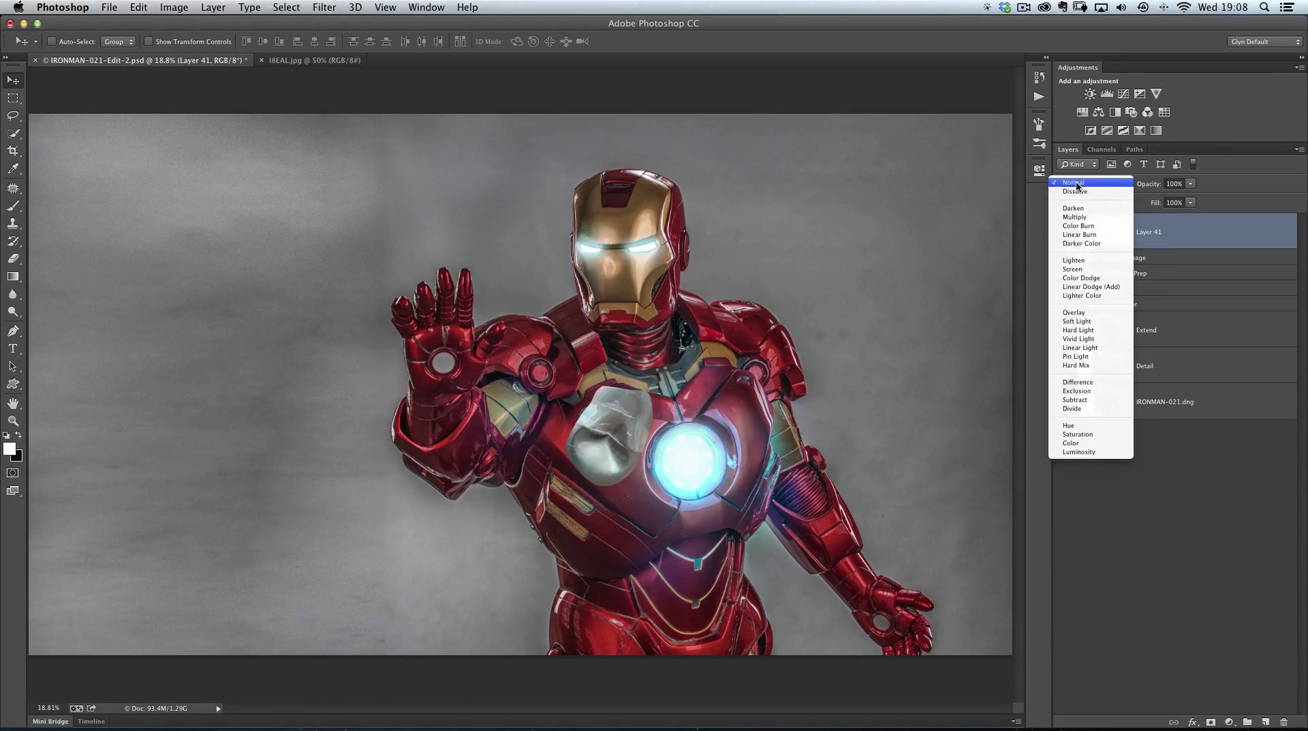
pyautogui.click(1078, 312)
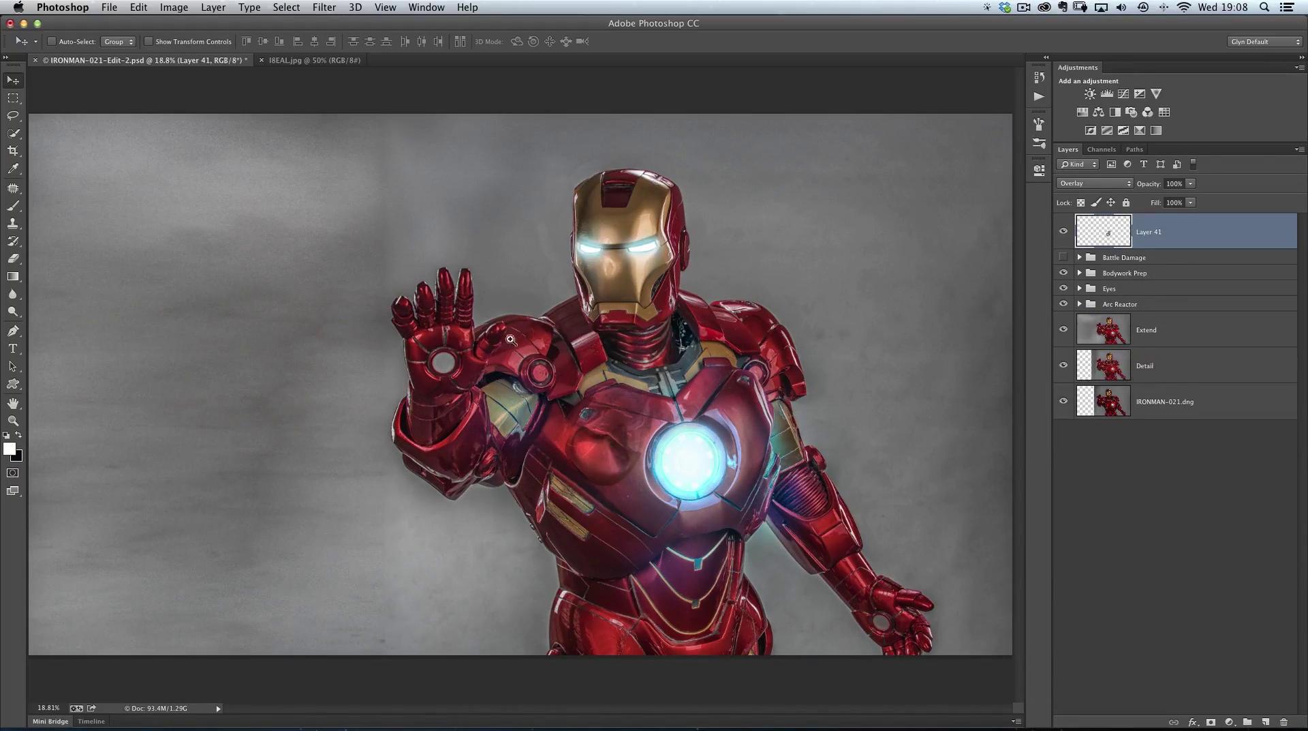
# Convert the dent layer on the chest for Smart Filters
pyautogui.keyDown('super'); pyautogui.click(718, 630); pyautogui.keyUp('super')
pyautogui.keyDown('super'); pyautogui.click(719, 629); pyautogui.keyUp('super')
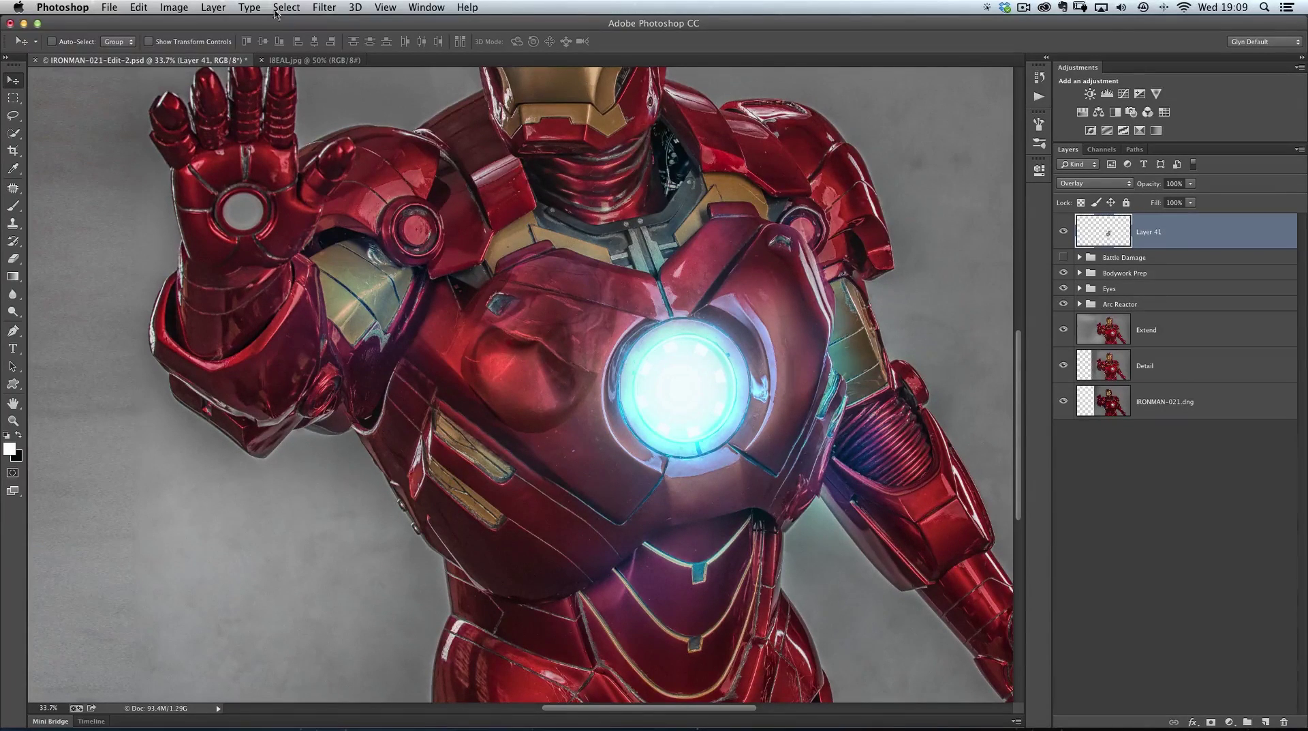
pyautogui.click(326, 10)
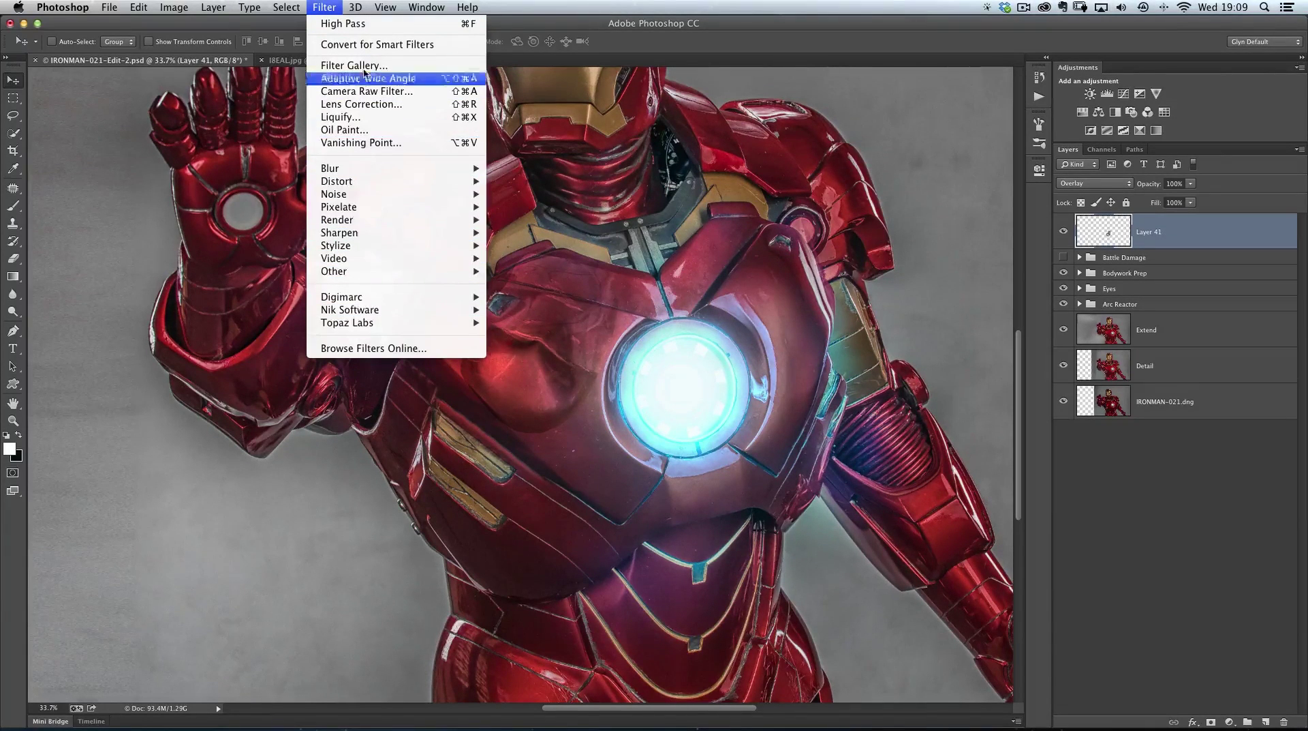
pyautogui.click(439, 45)
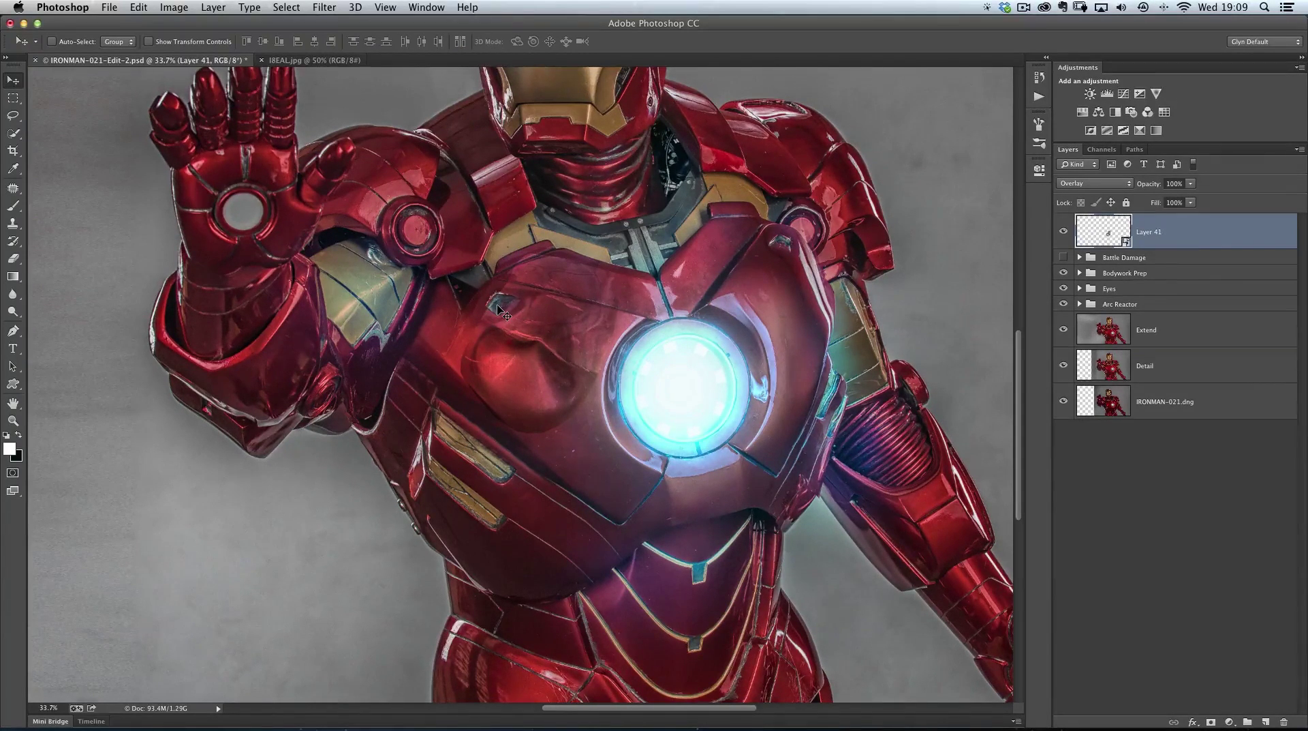
# Start a High Pass filter on the dent layer with a 0.1-pixel radius and show the whole dent in the preview at 25%
pyautogui.click(323, 8)
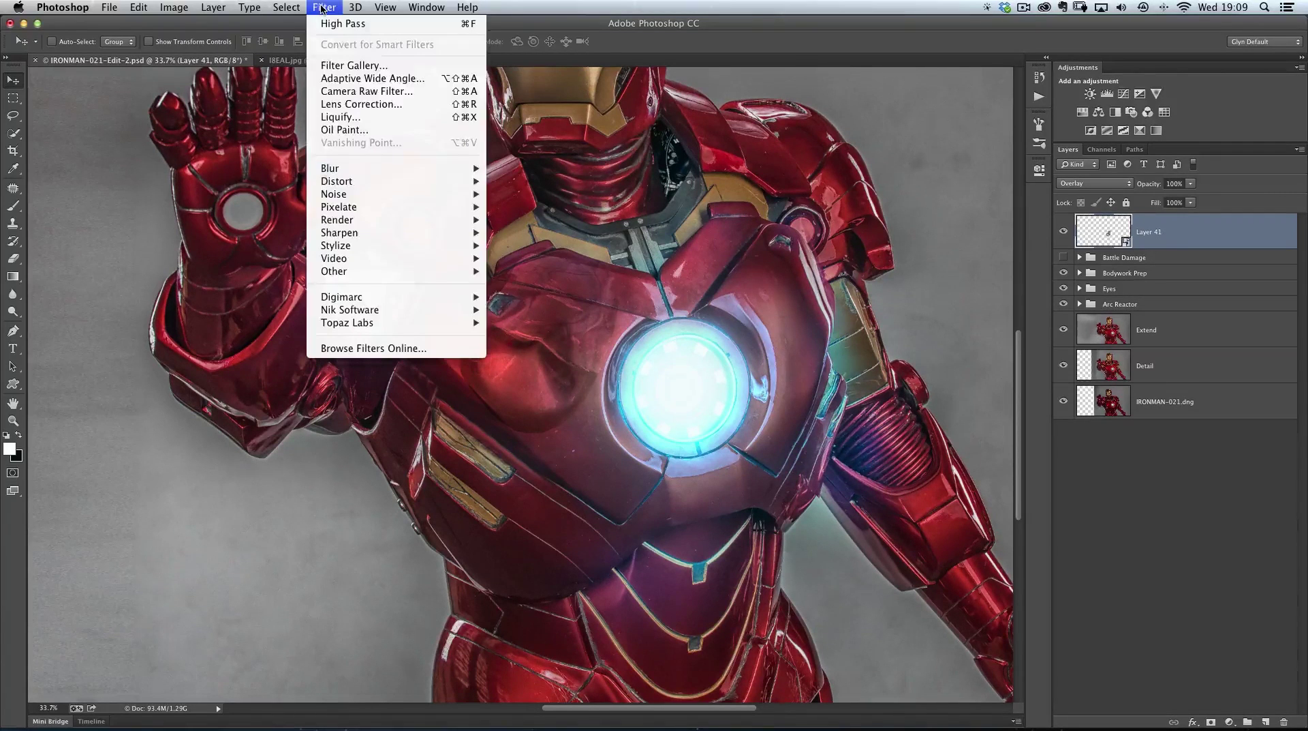
pyautogui.moveTo(353, 274)
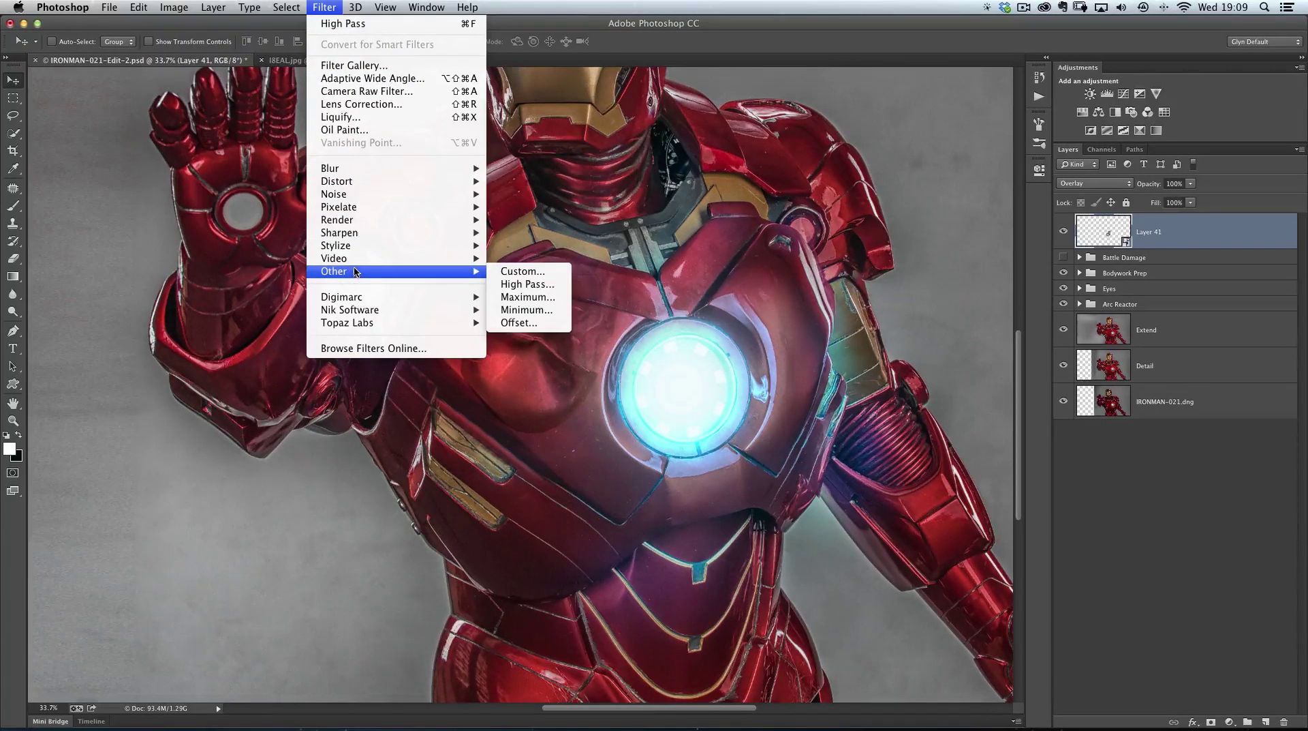
pyautogui.click(517, 282)
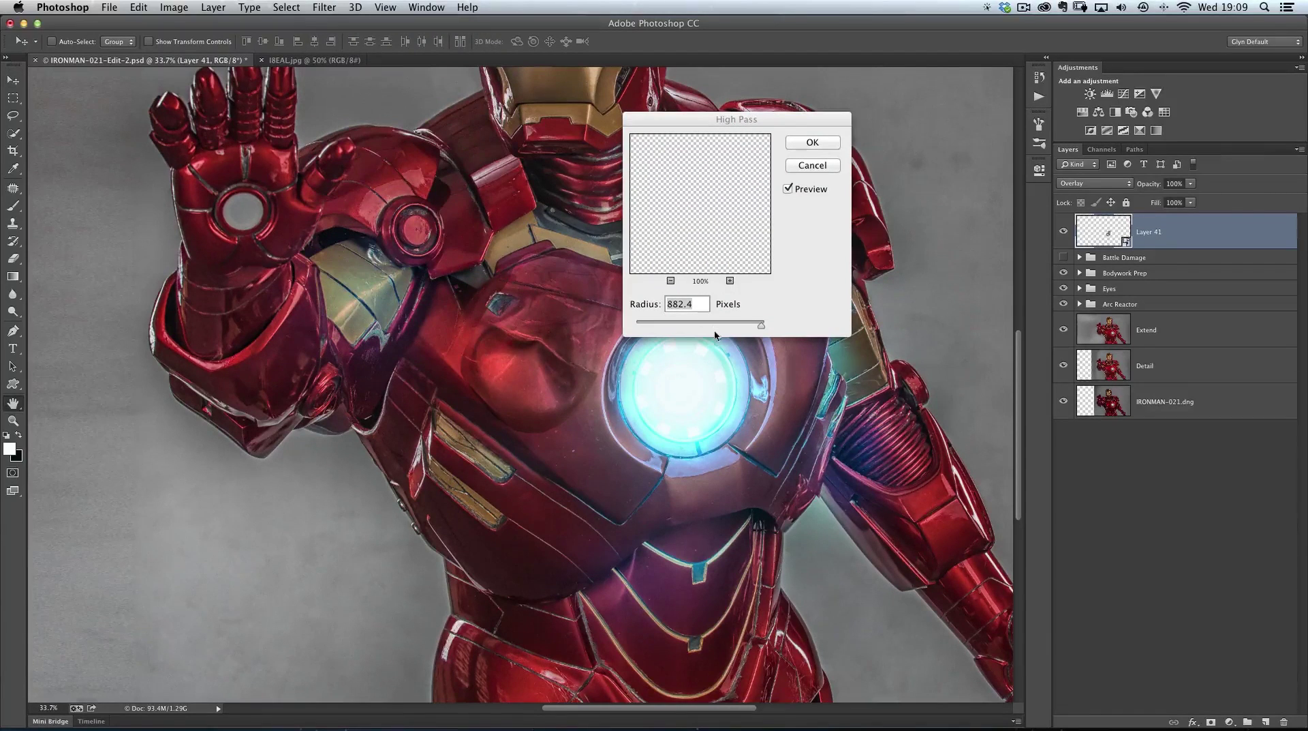
pyautogui.moveTo(756, 328); pyautogui.dragTo(636, 324)
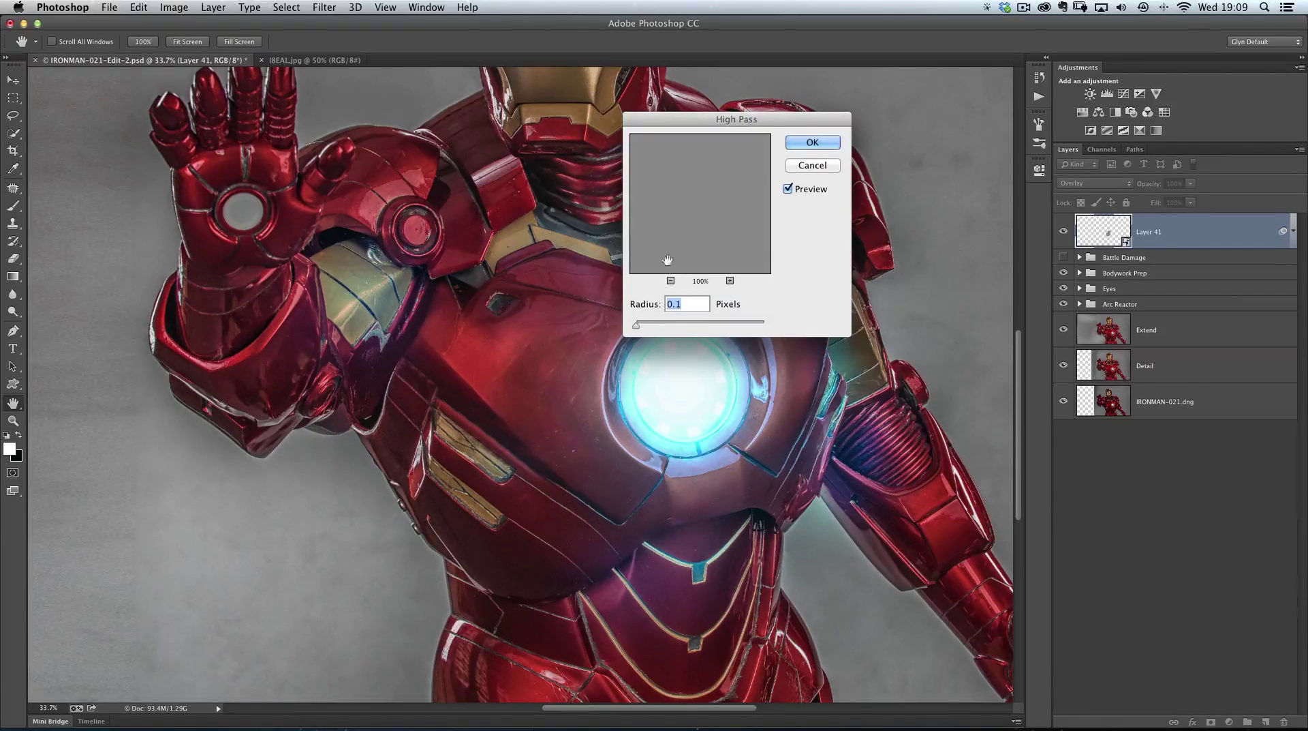
pyautogui.click(538, 355)
pyautogui.click(671, 280)
pyautogui.click(670, 280)
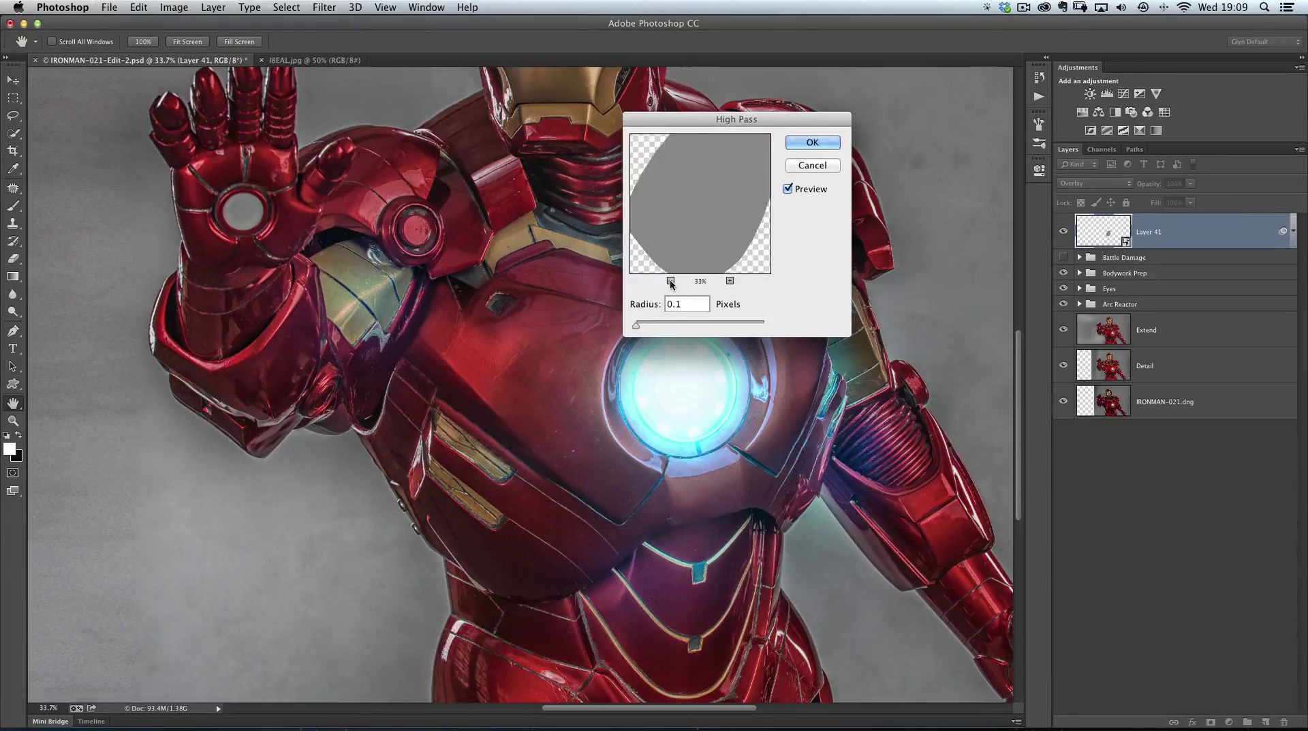
pyautogui.click(670, 281)
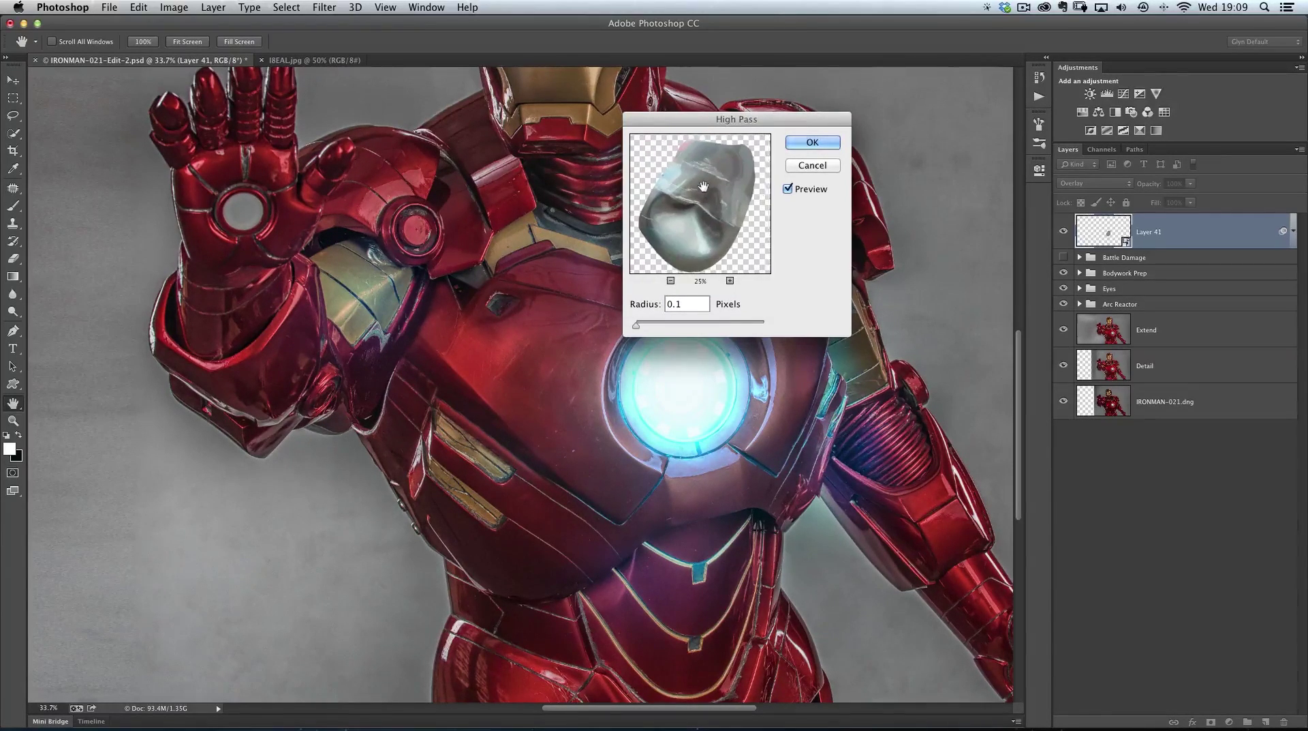
# Apply the High Pass filter to the chest dent layer with a radius of 76.6 pixels
pyautogui.moveTo(636, 323); pyautogui.dragTo(643, 323)
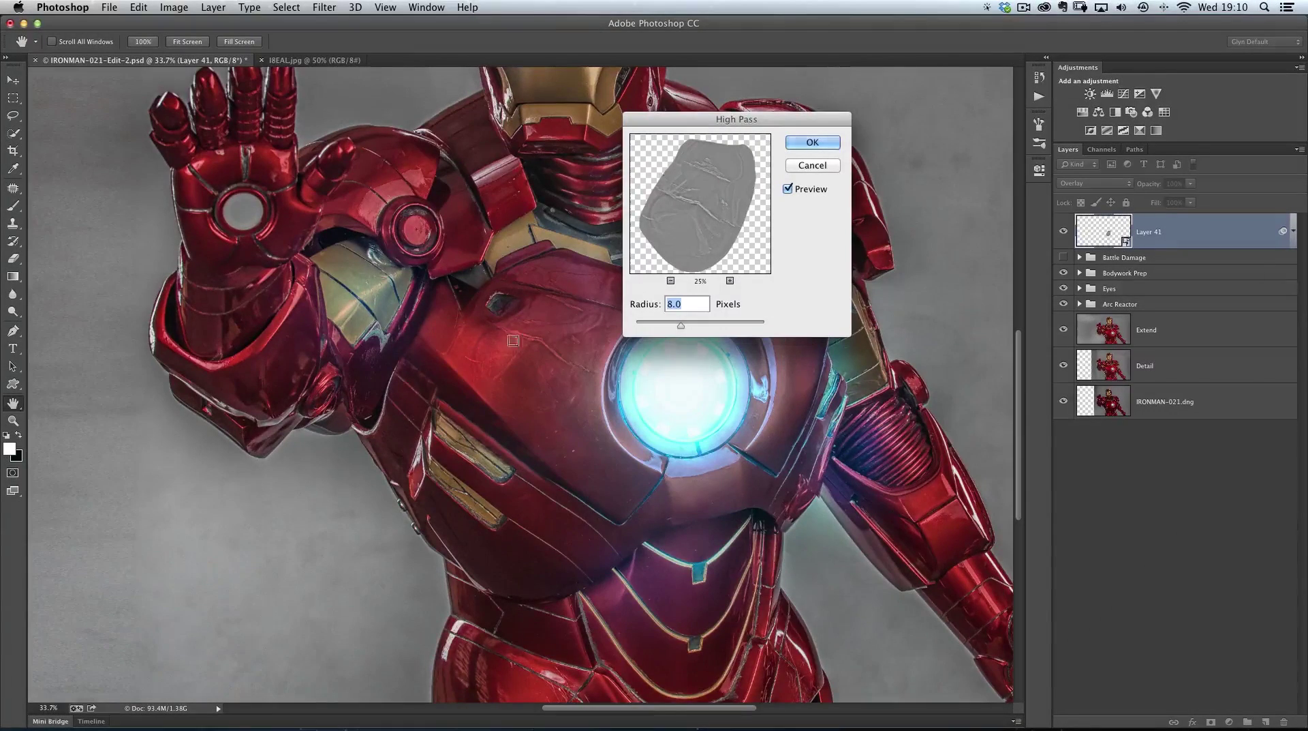
pyautogui.press('alt')
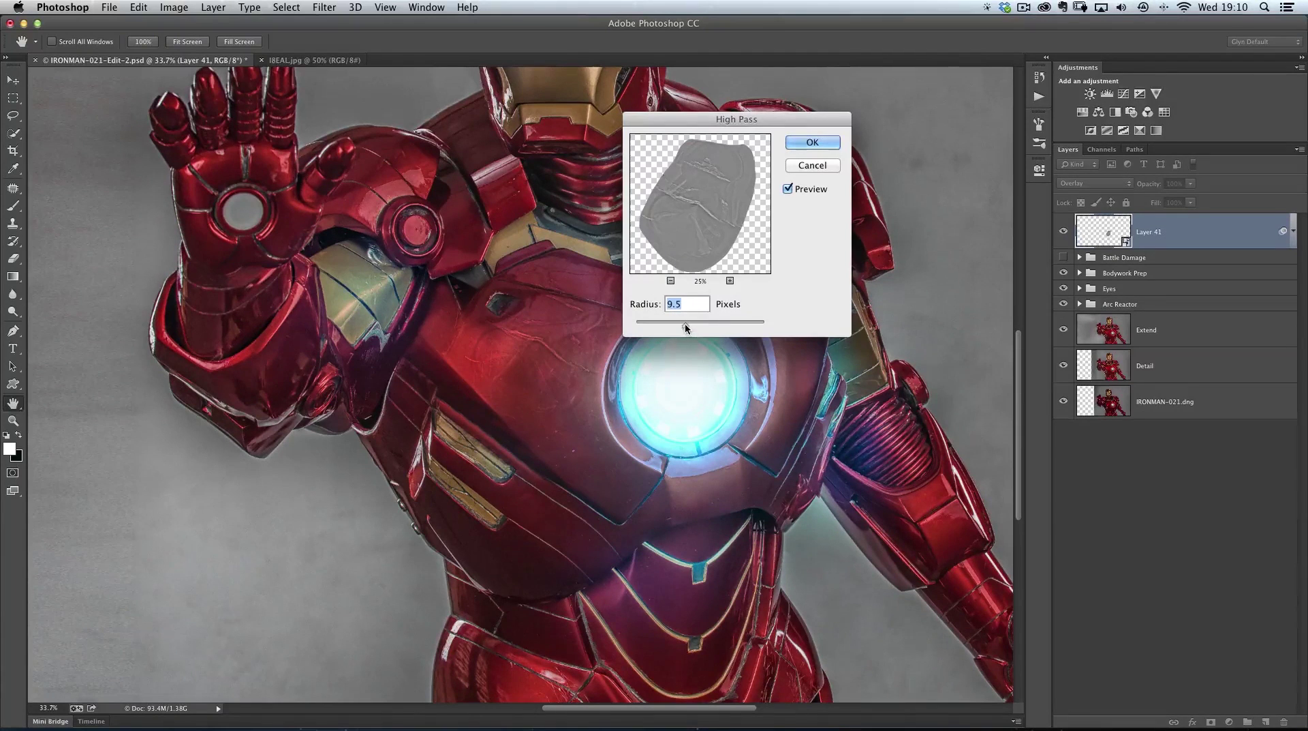
pyautogui.moveTo(685, 323); pyautogui.dragTo(707, 330)
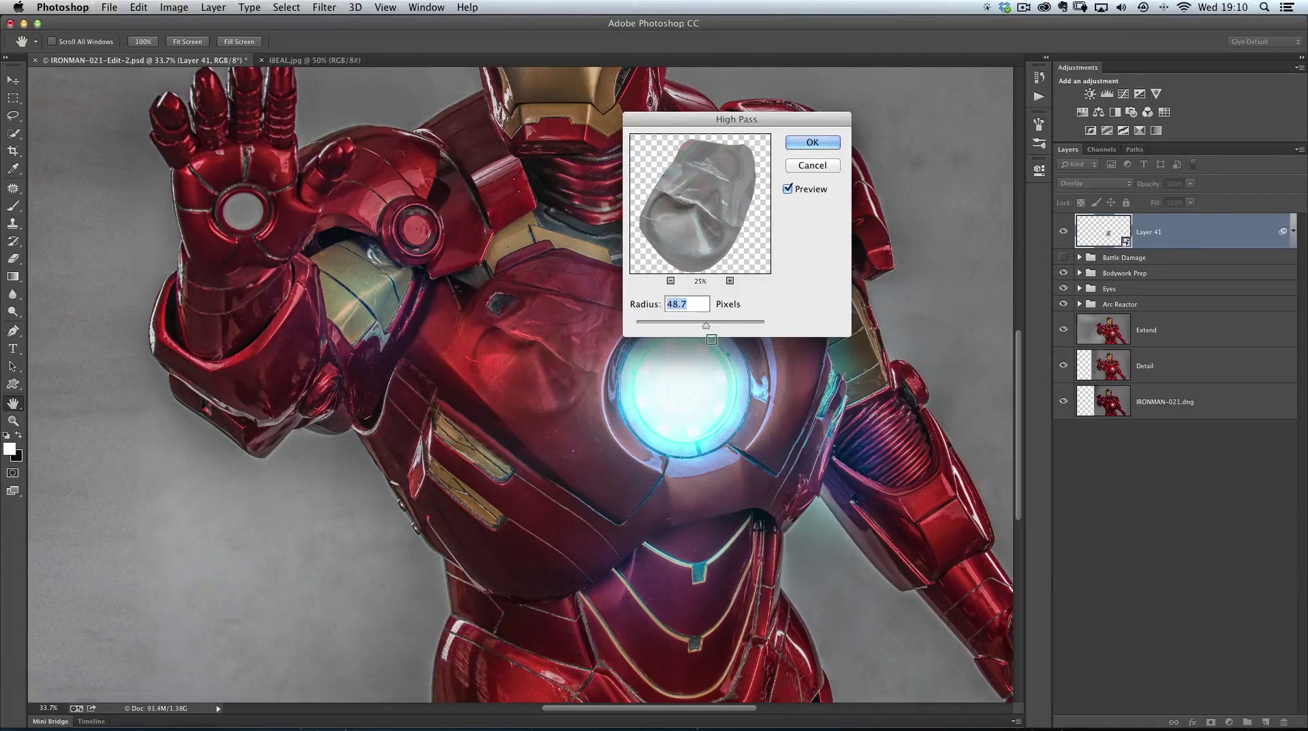
pyautogui.moveTo(708, 325); pyautogui.dragTo(709, 331)
pyautogui.moveTo(710, 322); pyautogui.dragTo(713, 322)
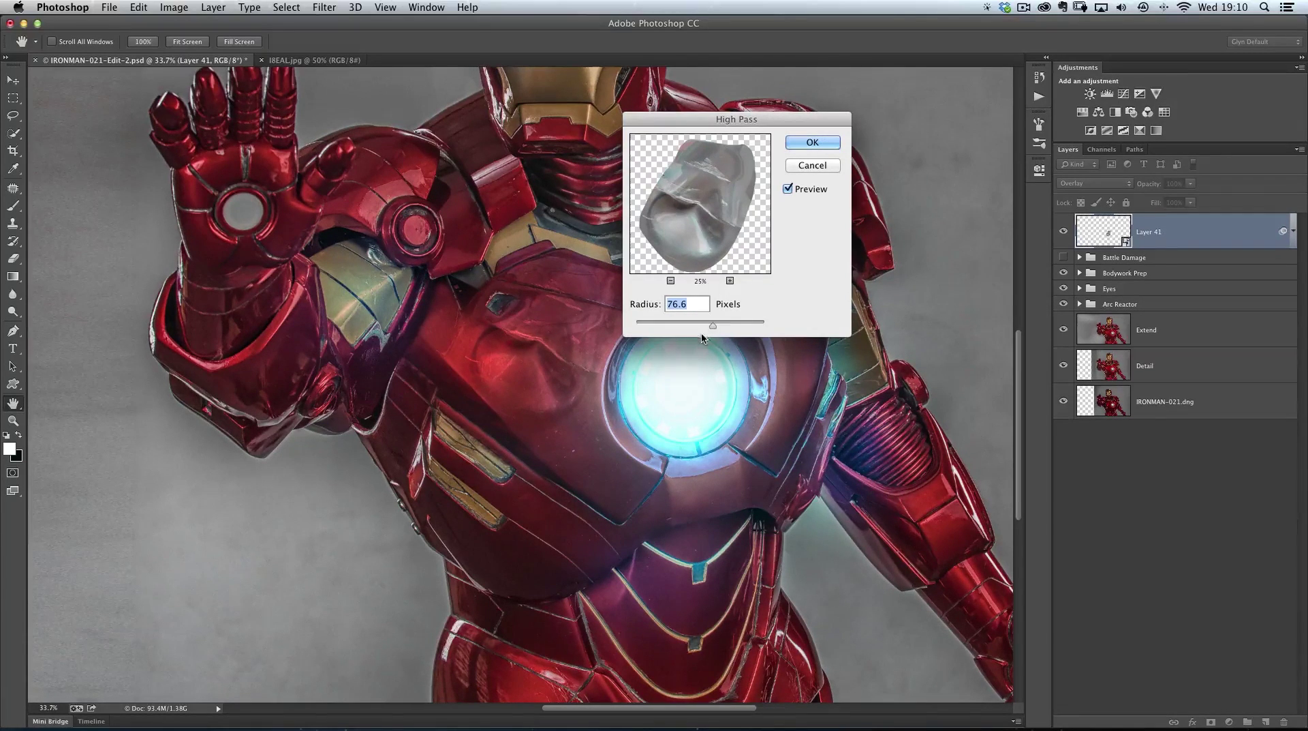
pyautogui.click(815, 143)
# Compare the chest with and without the dent layer and collapse that layer's Smart Filters list
pyautogui.click(1064, 232)
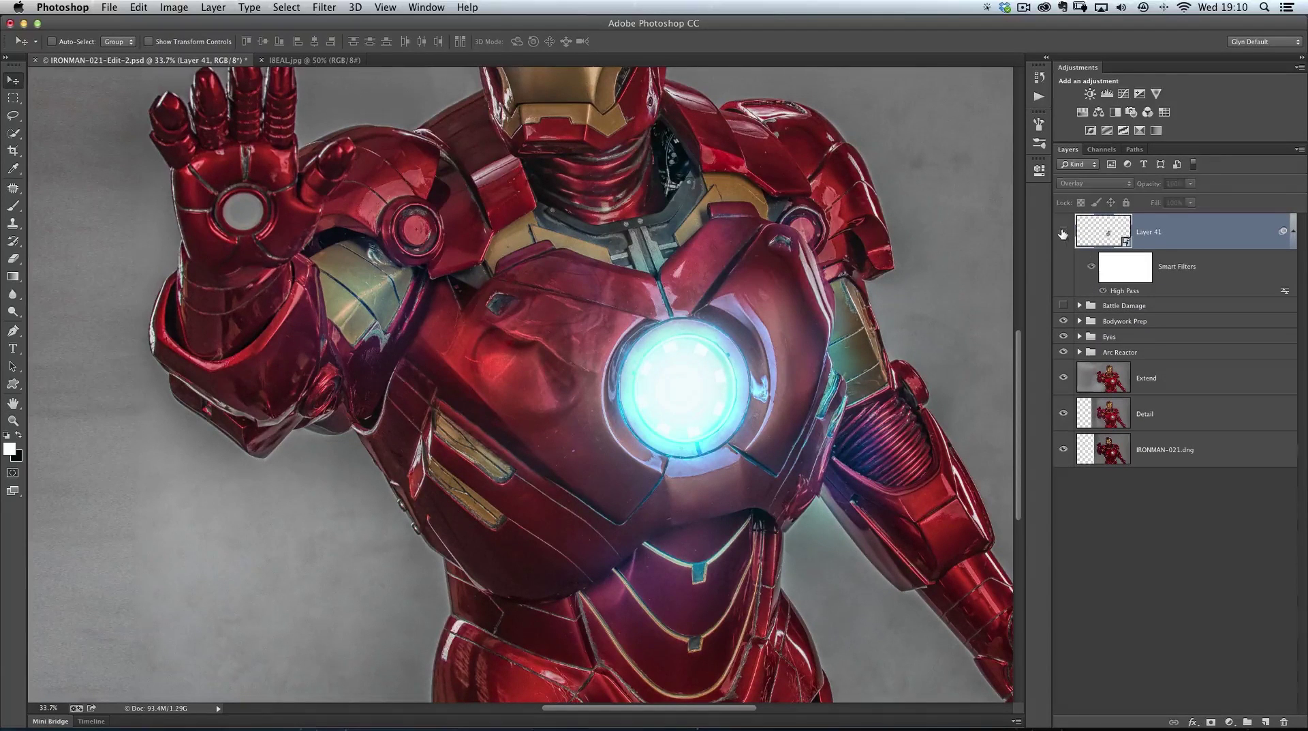
pyautogui.click(1064, 234)
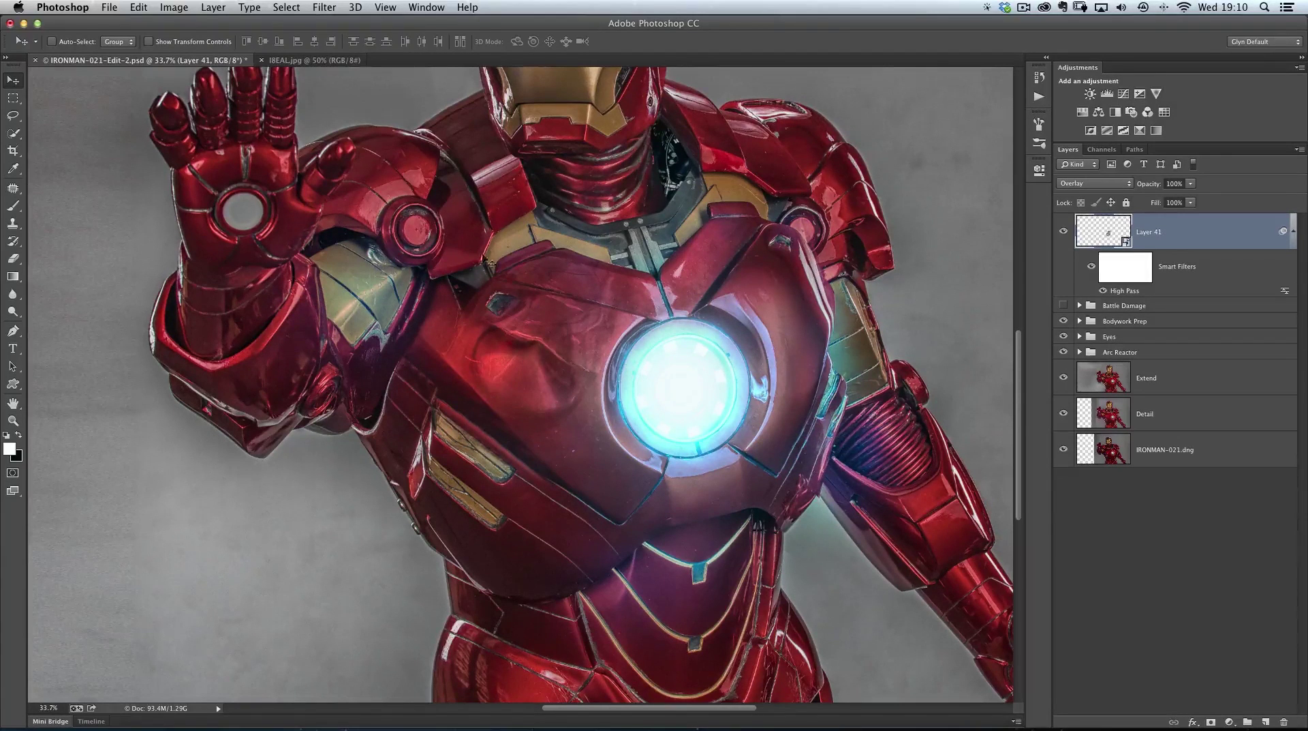
pyautogui.click(1292, 234)
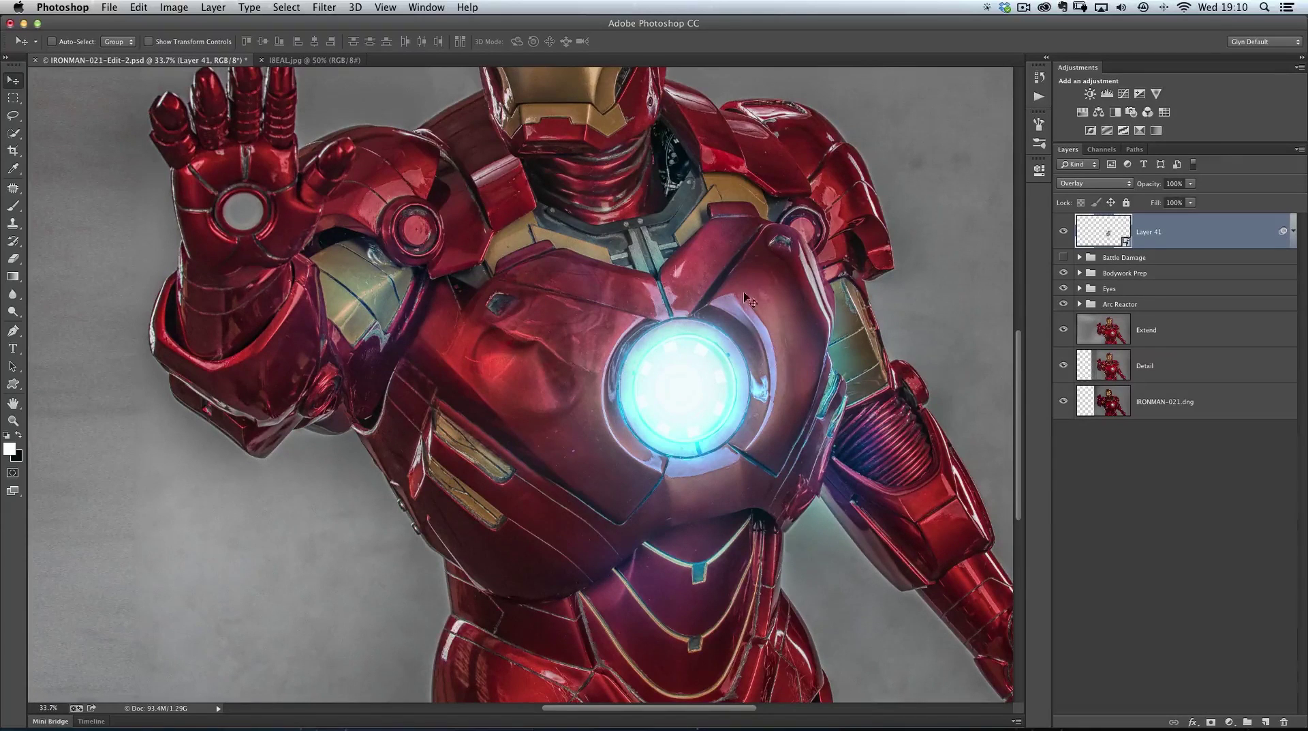
# Add a layer mask to the chest dent layer and paint black around the dent's edges with brush sizes 400 and 200
pyautogui.click(1210, 722)
pyautogui.press('x')
pyautogui.press('b')
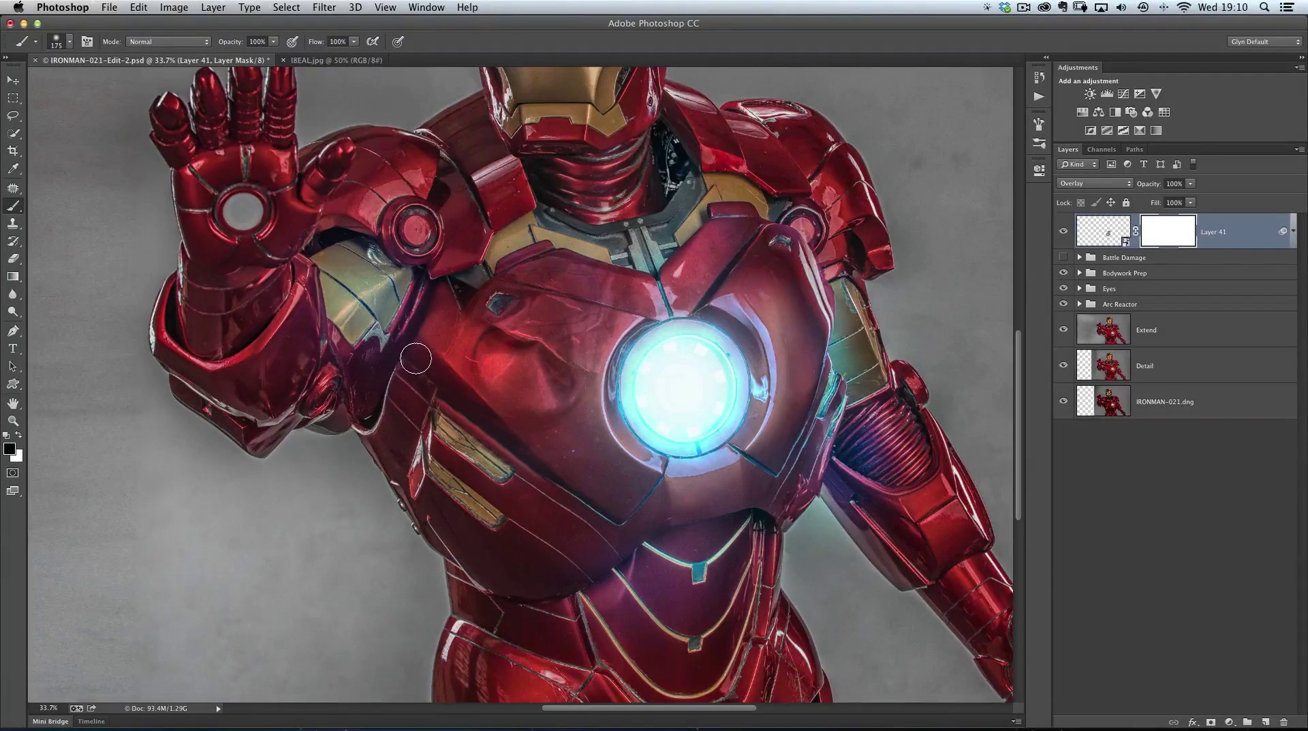
pyautogui.press(']')
pyautogui.press(']')
pyautogui.press(']')
pyautogui.press(']')
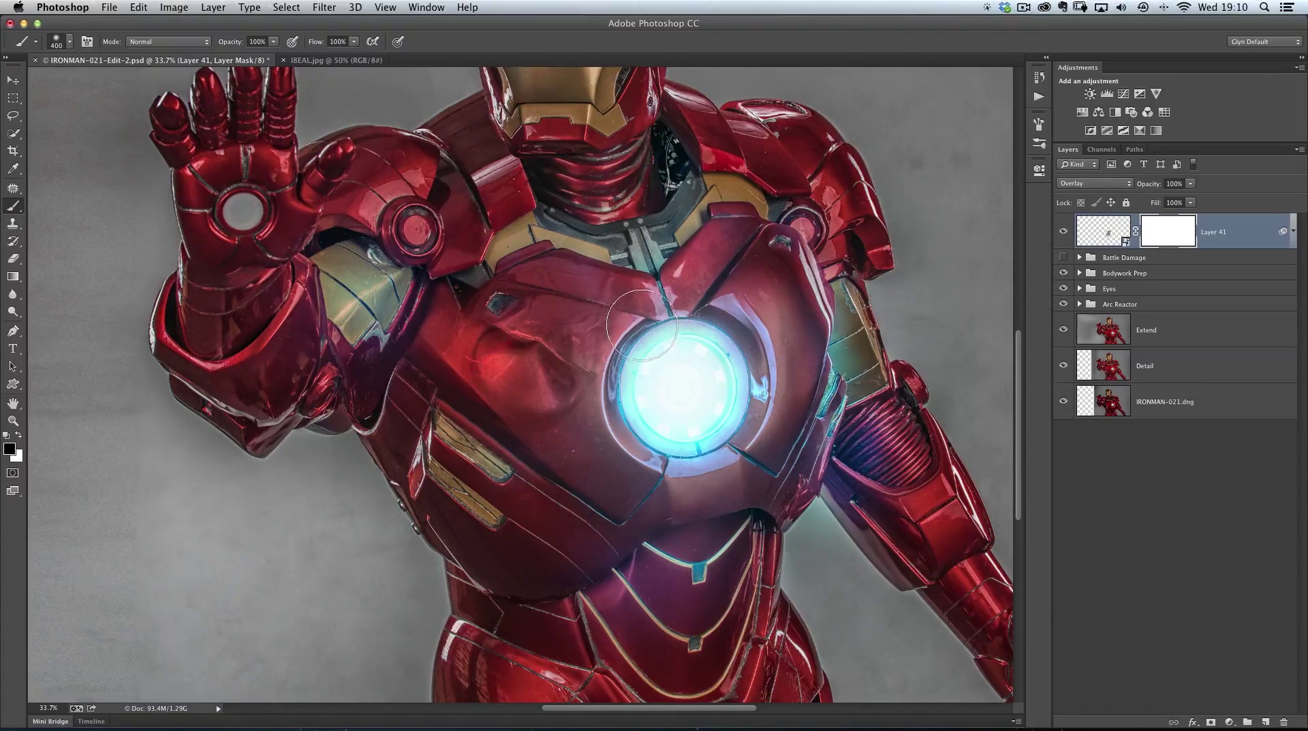
pyautogui.moveTo(537, 451); pyautogui.dragTo(542, 473)
pyautogui.press('[')
pyautogui.press('[')
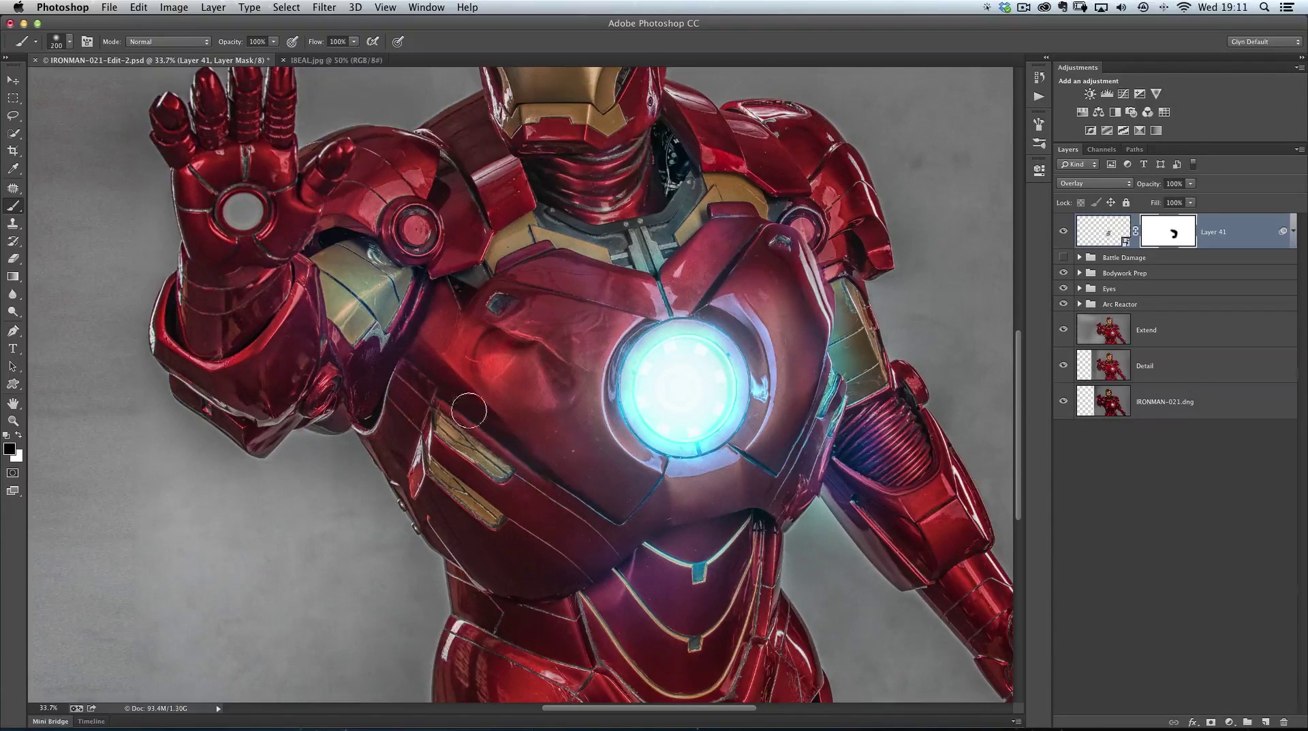
pyautogui.click(505, 302)
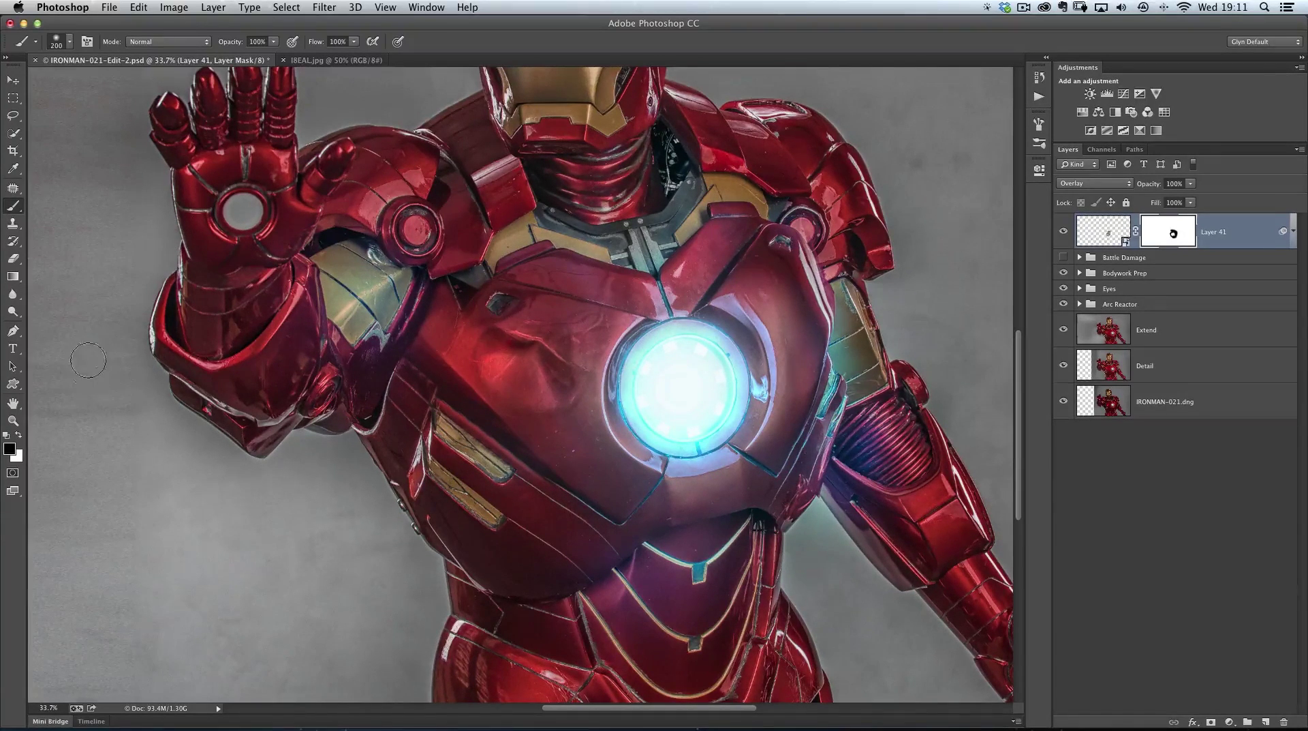
# Examine the whole image with and without the chest dent and inspect the dent layer's Smart Filters
pyautogui.doubleClick(13, 404)
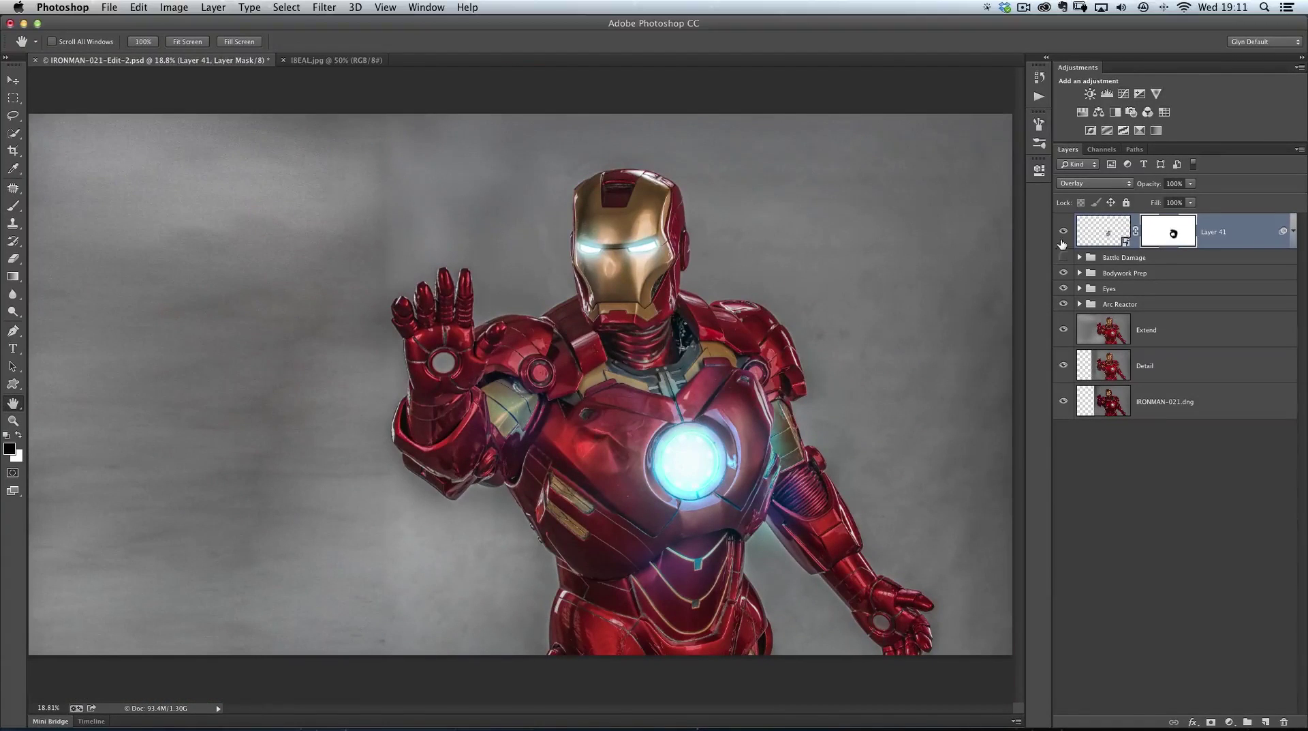
pyautogui.click(1064, 234)
pyautogui.click(1063, 234)
pyautogui.click(1064, 235)
pyautogui.click(1064, 235)
pyautogui.click(1064, 236)
pyautogui.click(1065, 235)
pyautogui.click(1064, 235)
pyautogui.click(1064, 235)
pyautogui.click(1064, 235)
pyautogui.click(1064, 235)
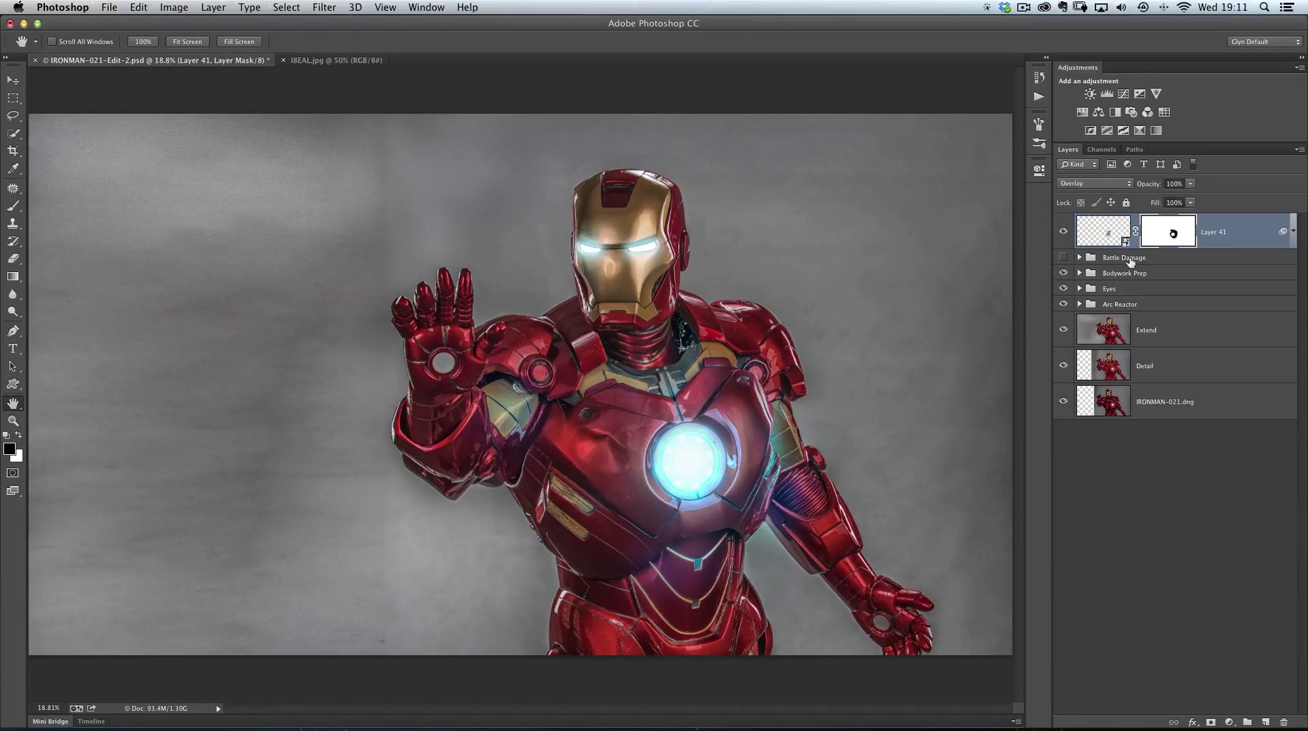
pyautogui.click(1293, 234)
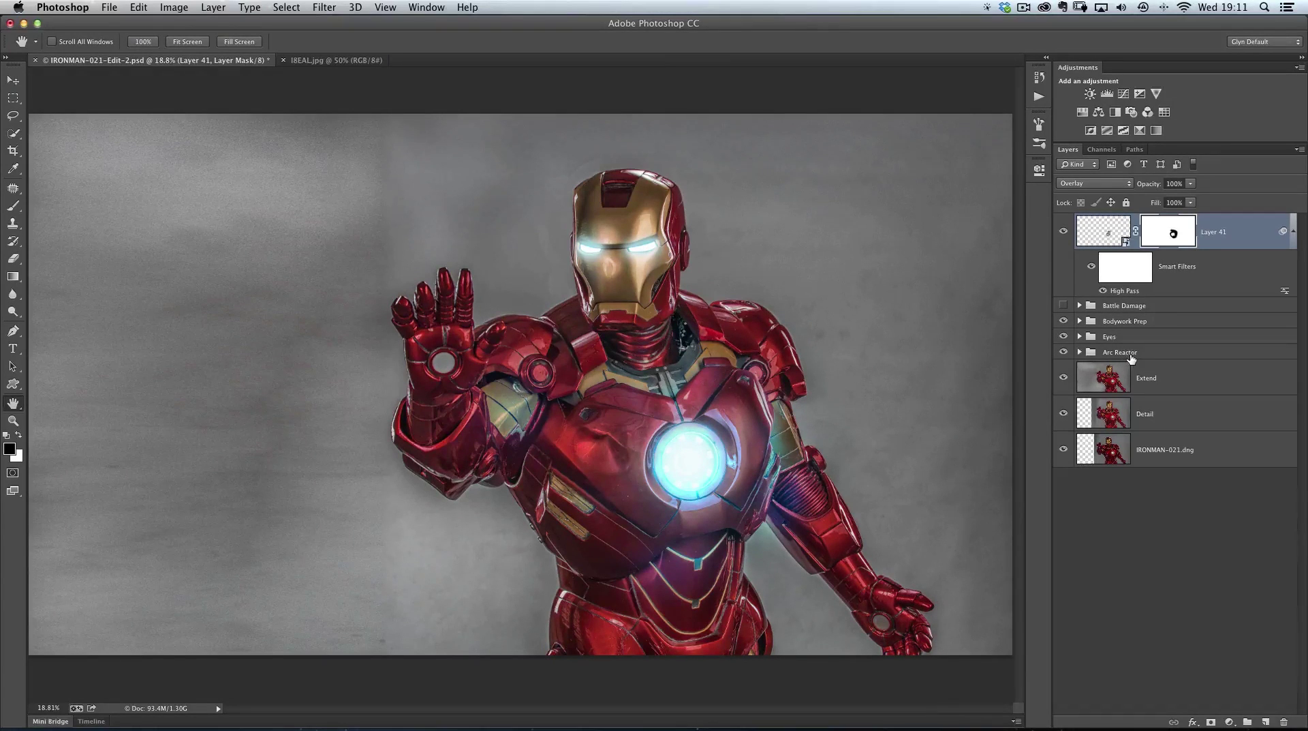
pyautogui.click(1293, 233)
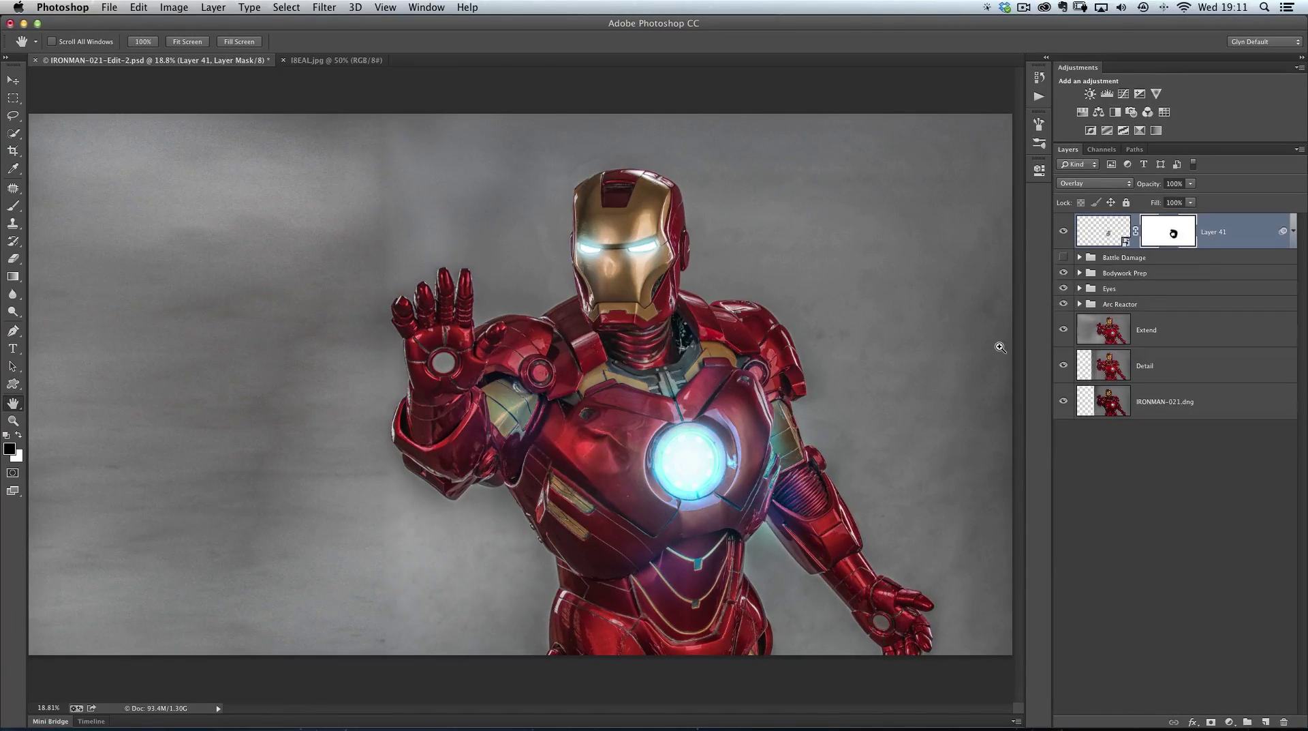
# Duplicate the chest dent layer and move the copy up onto the helmet's forehead
pyautogui.press('super+j')
pyautogui.press('x')
pyautogui.press('v')
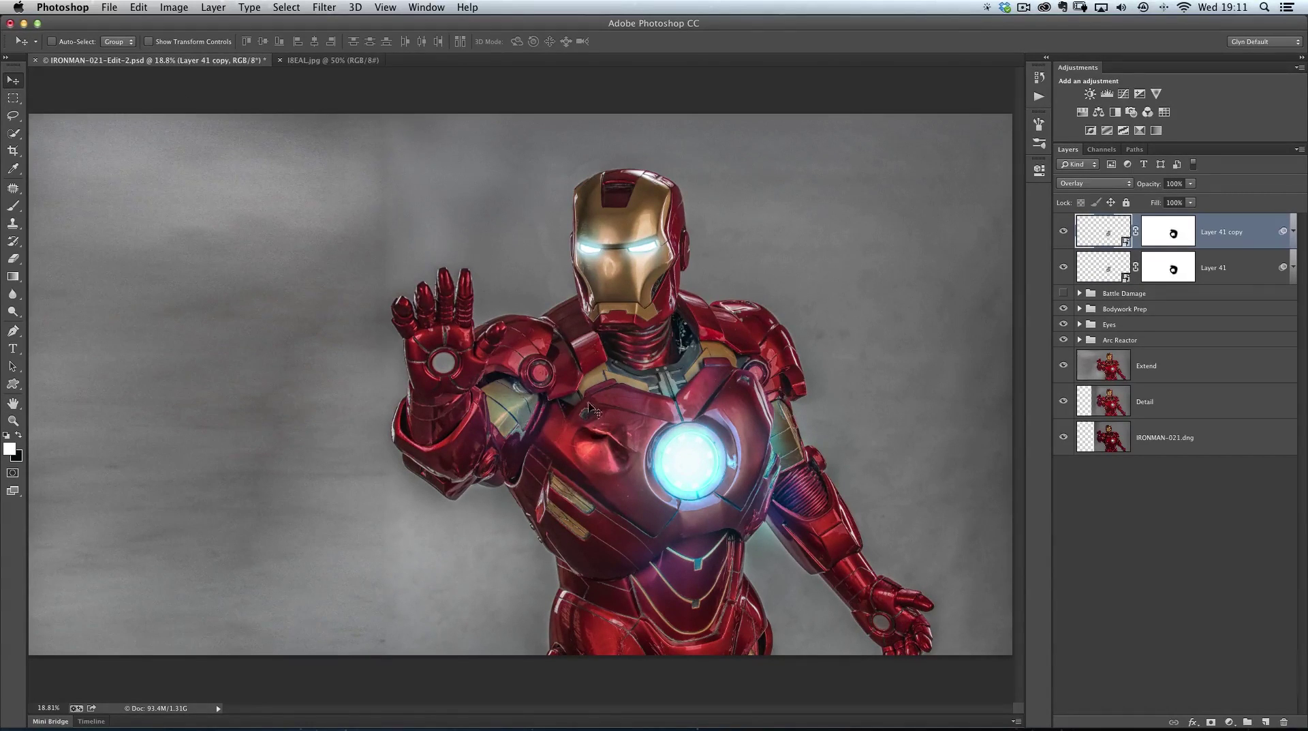
pyautogui.moveTo(615, 379); pyautogui.dragTo(609, 214)
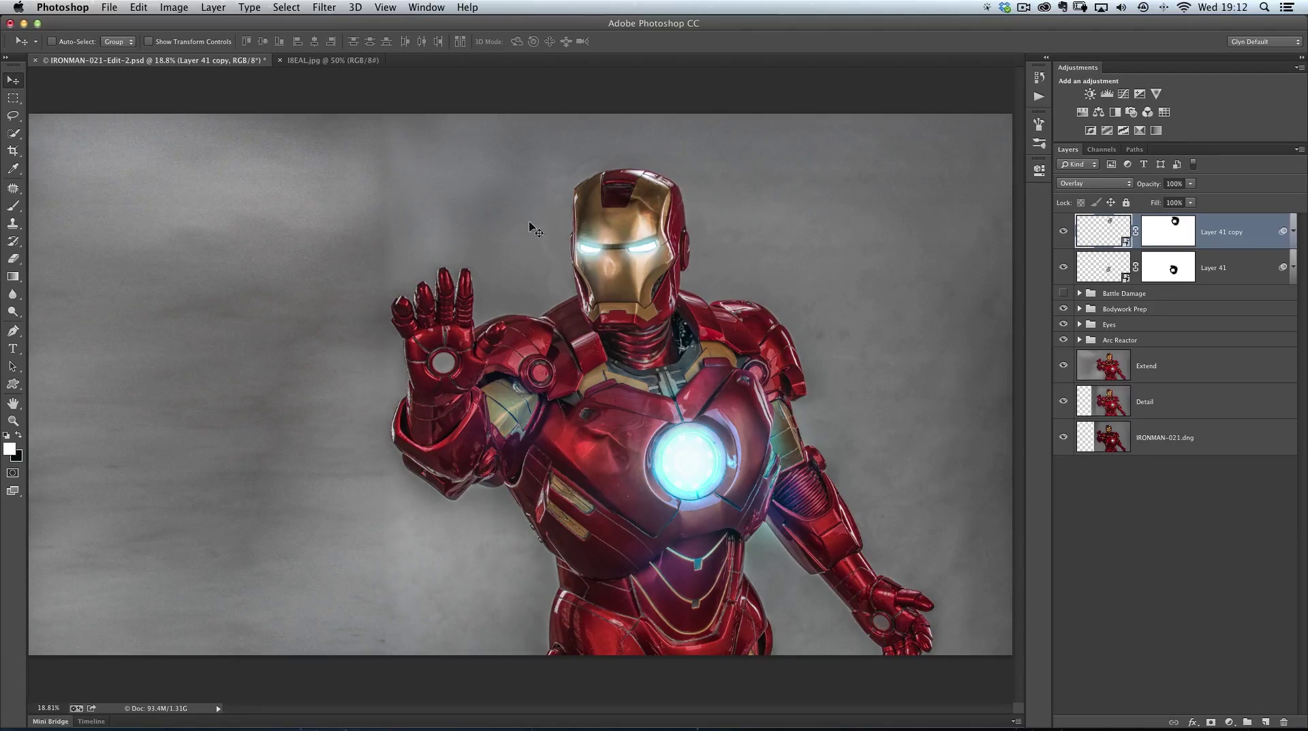
# Adjust the dent copy's position on the forehead and rotate it with Free Transform
pyautogui.scroll(3, 851, 530)
pyautogui.moveTo(474, 191); pyautogui.dragTo(475, 195)
pyautogui.press('super+t')
pyautogui.moveTo(598, 108); pyautogui.dragTo(516, 269)
pyautogui.press('Return')
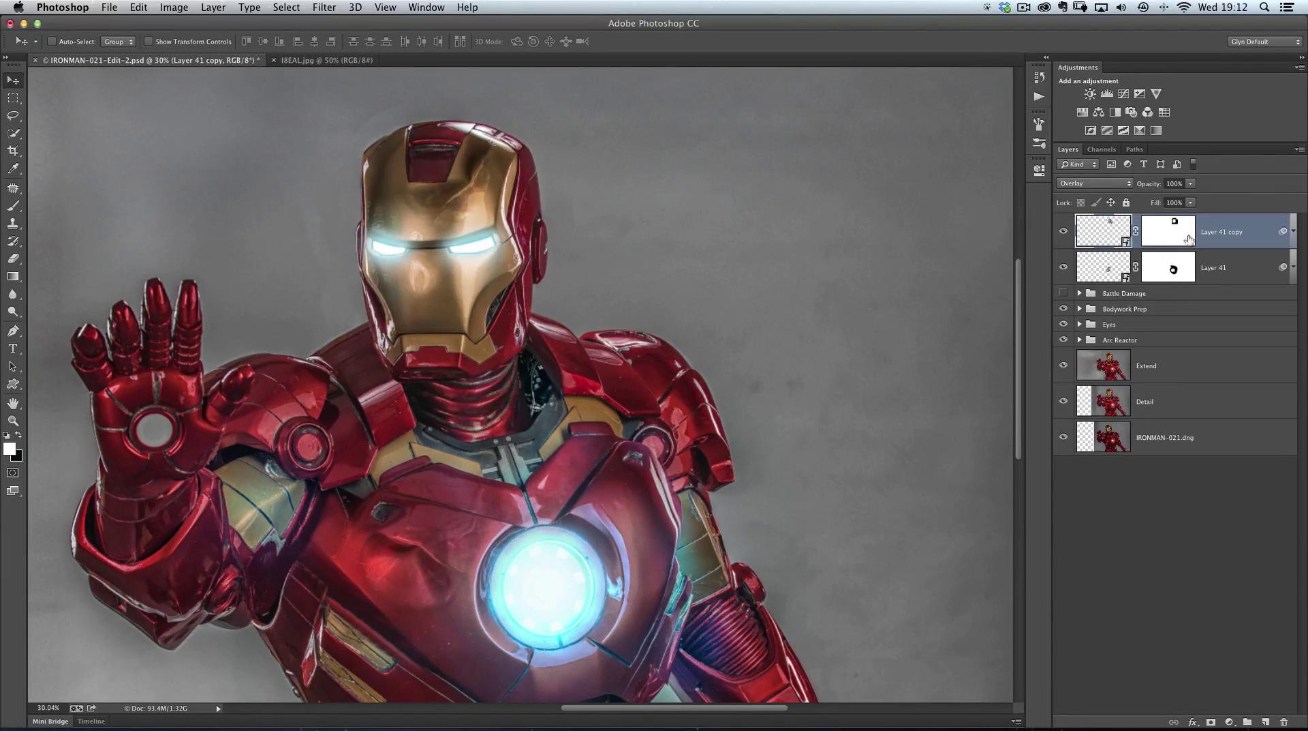
# Check the helmet dent copy with its layer mask disabled and delete that mask
pyautogui.keyDown('shift'); pyautogui.click(1163, 233); pyautogui.keyUp('shift')
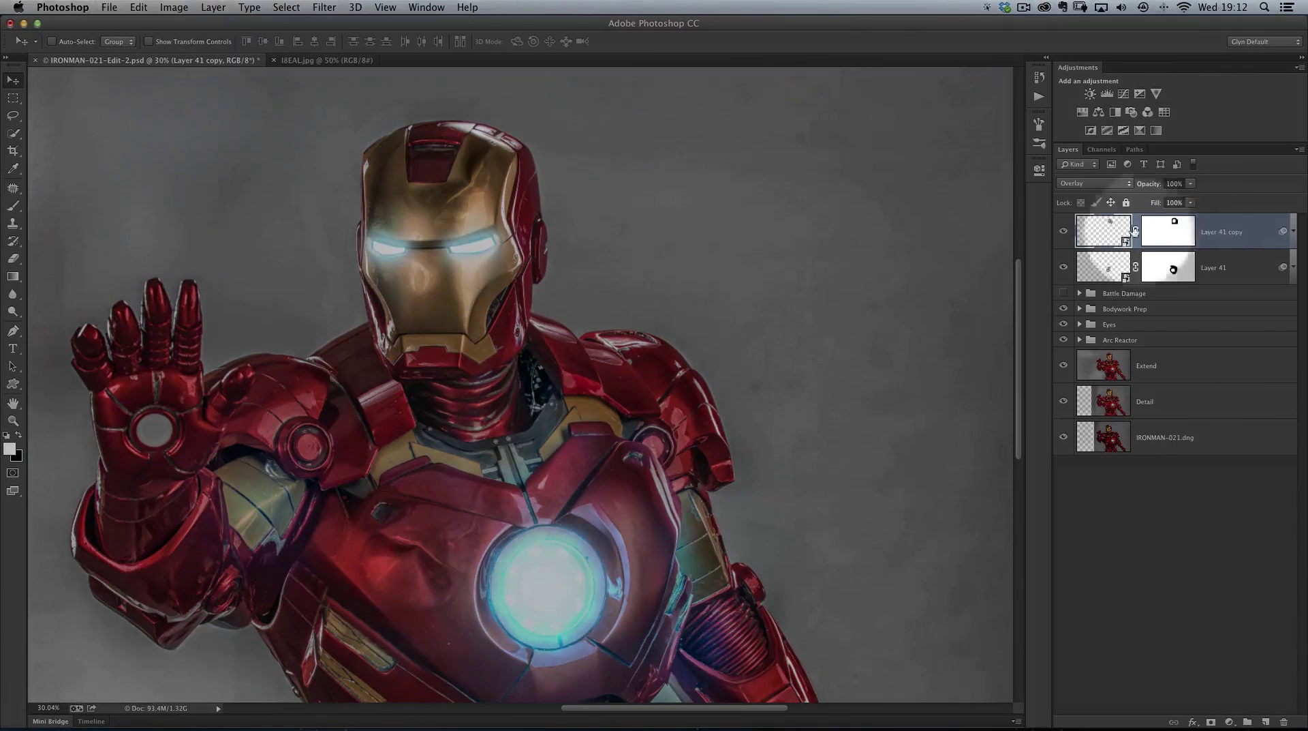
pyautogui.keyDown('shift'); pyautogui.click(1161, 233); pyautogui.keyUp('shift')
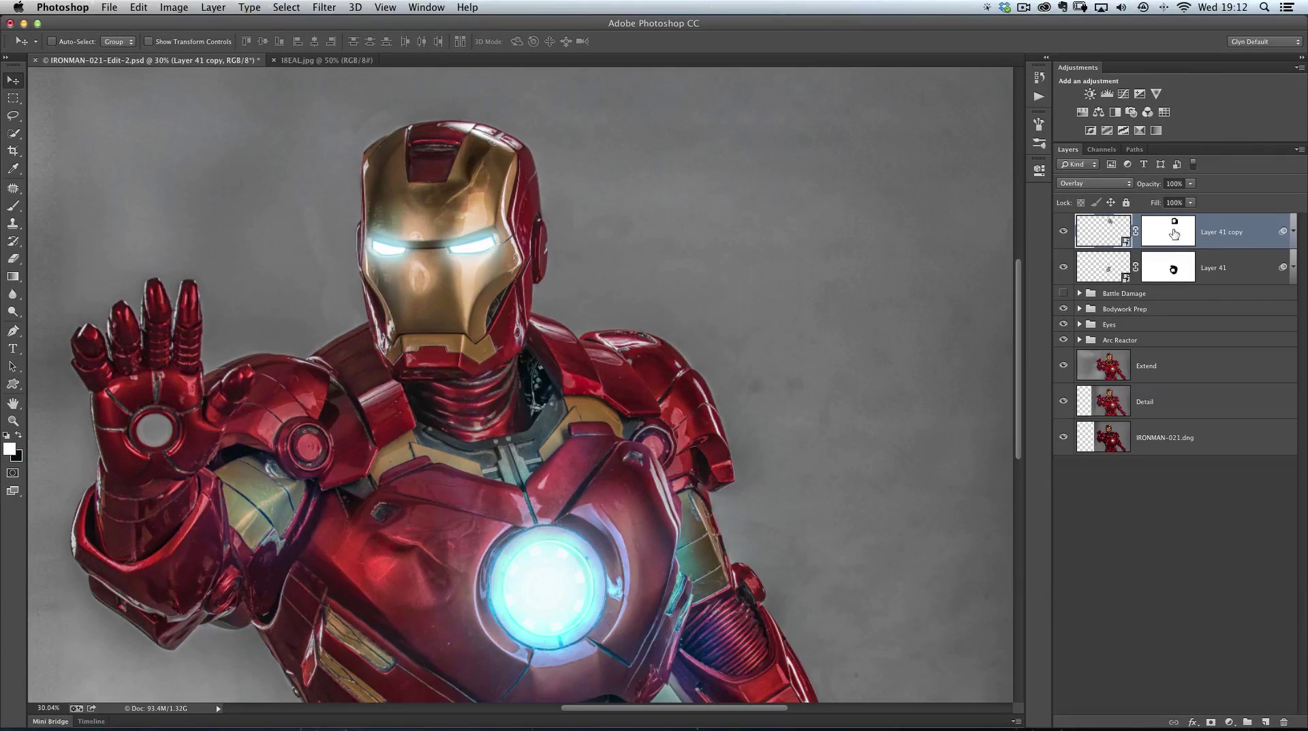
pyautogui.rightClick(1166, 228)
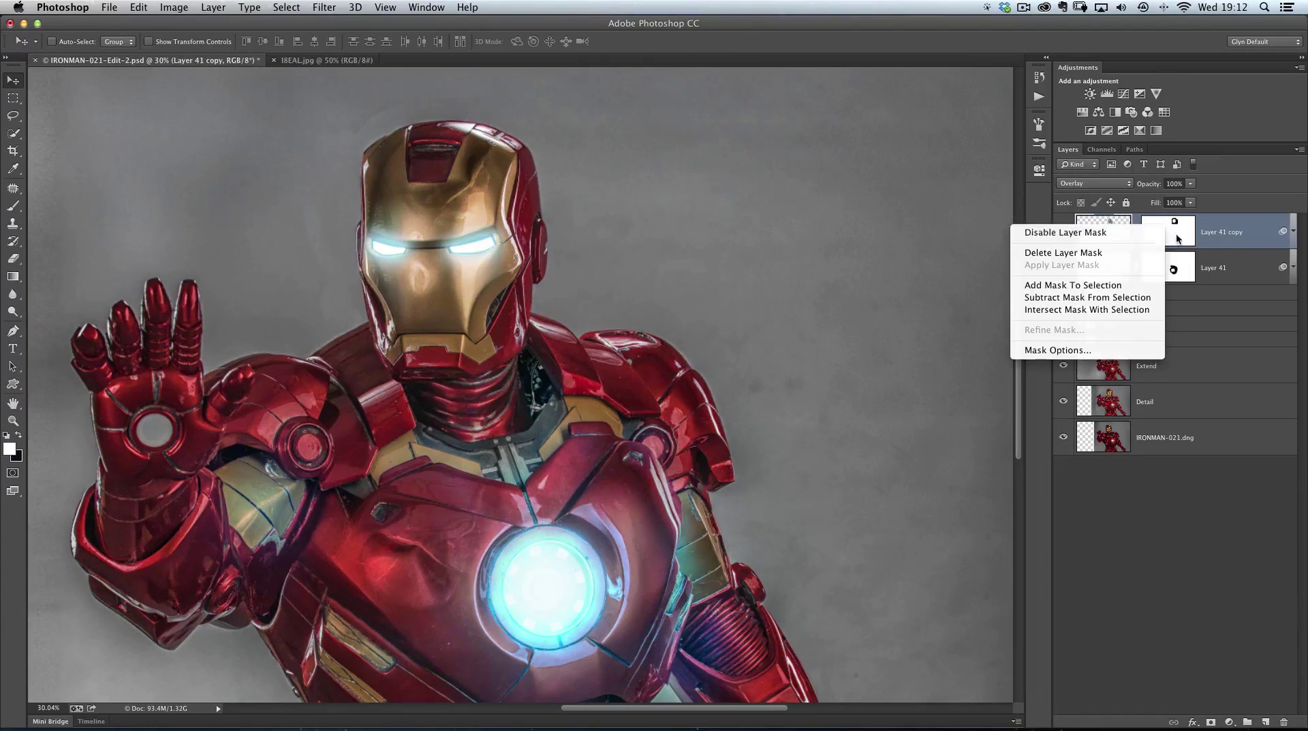
pyautogui.click(1093, 253)
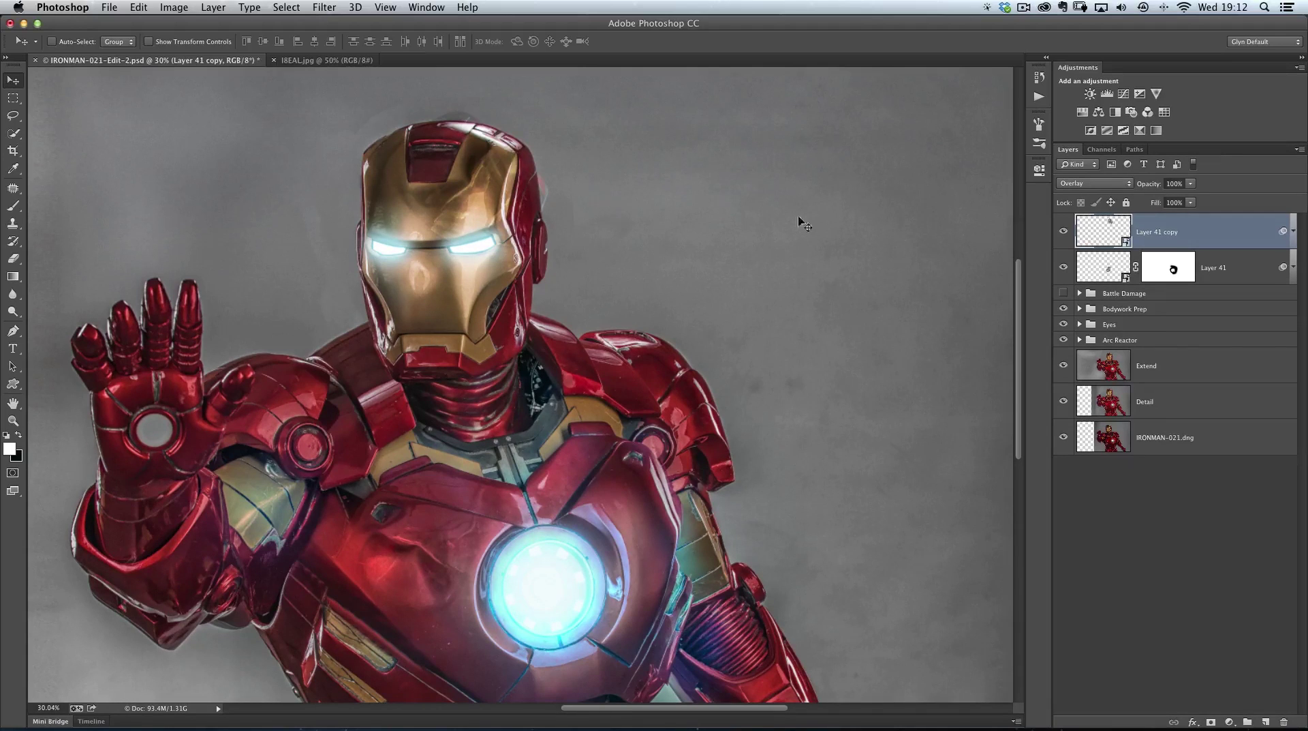
# Preview the helmet dent copy in Normal blend mode and return it to Overlay
pyautogui.click(1085, 184)
pyautogui.click(1082, 55)
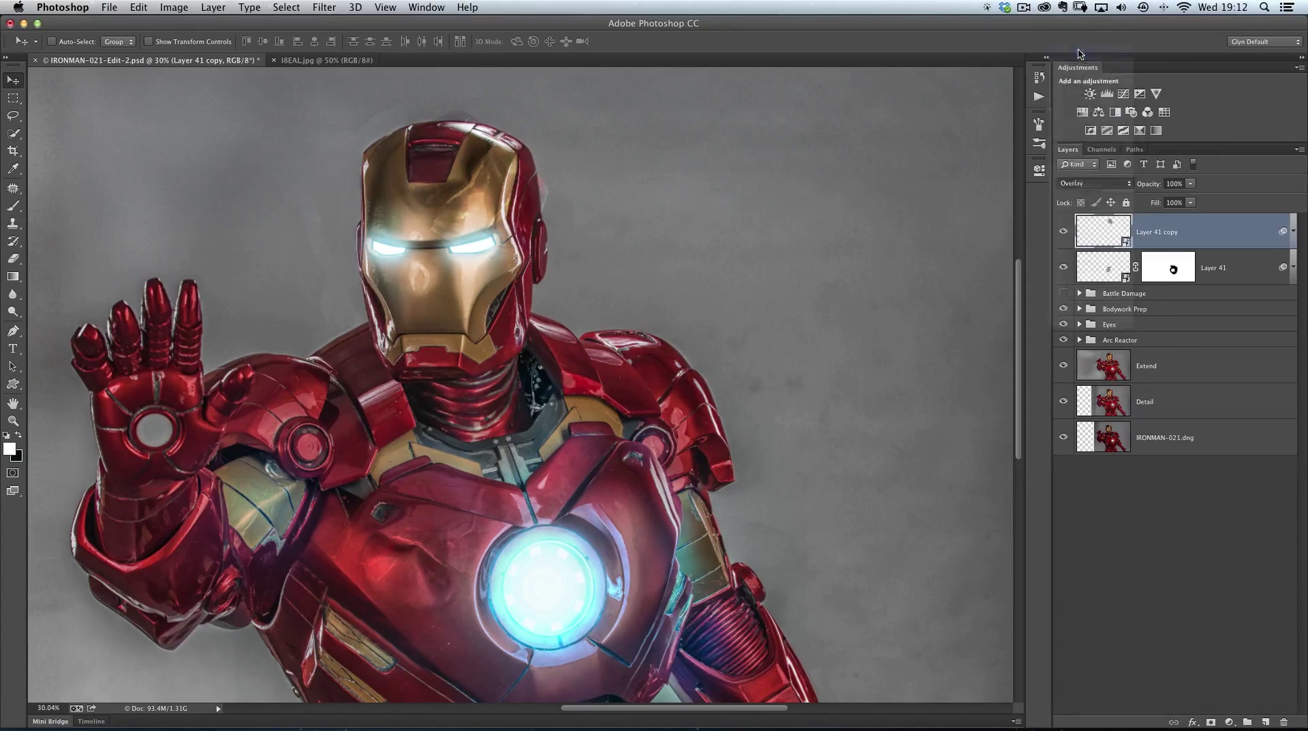
pyautogui.click(1084, 183)
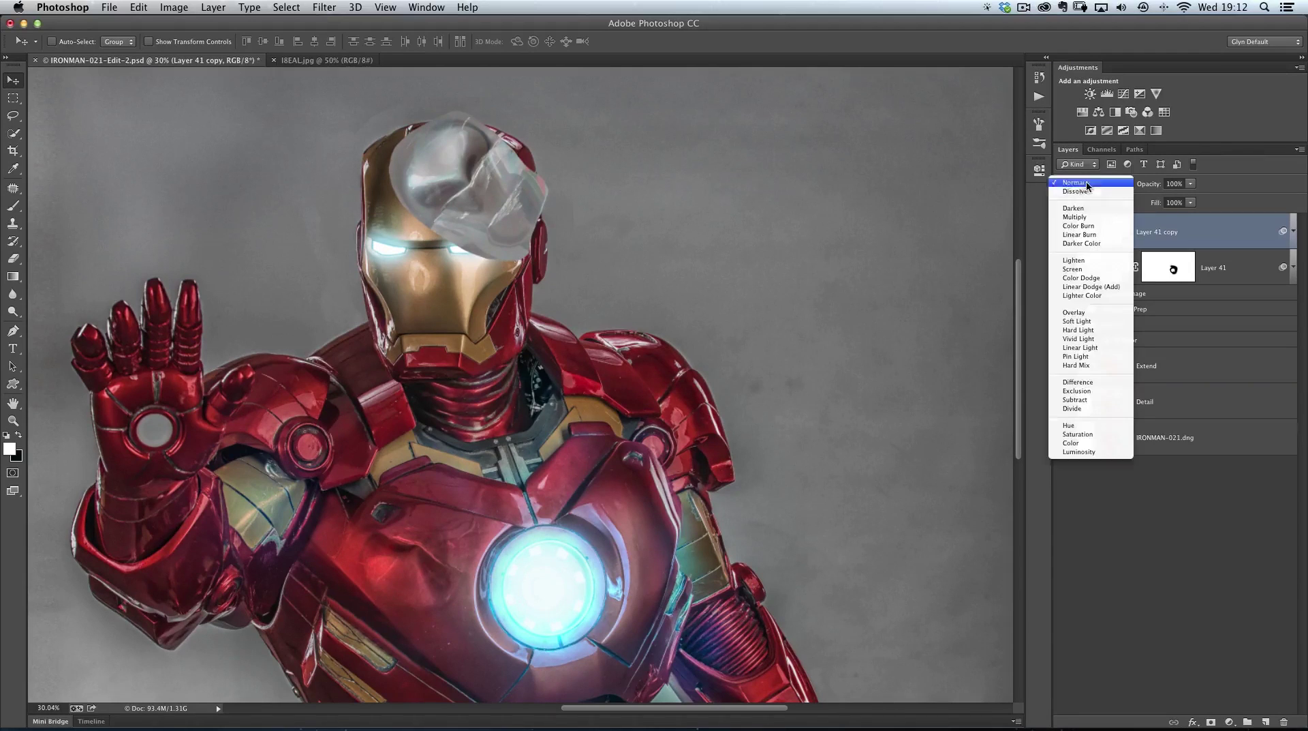
pyautogui.click(1074, 313)
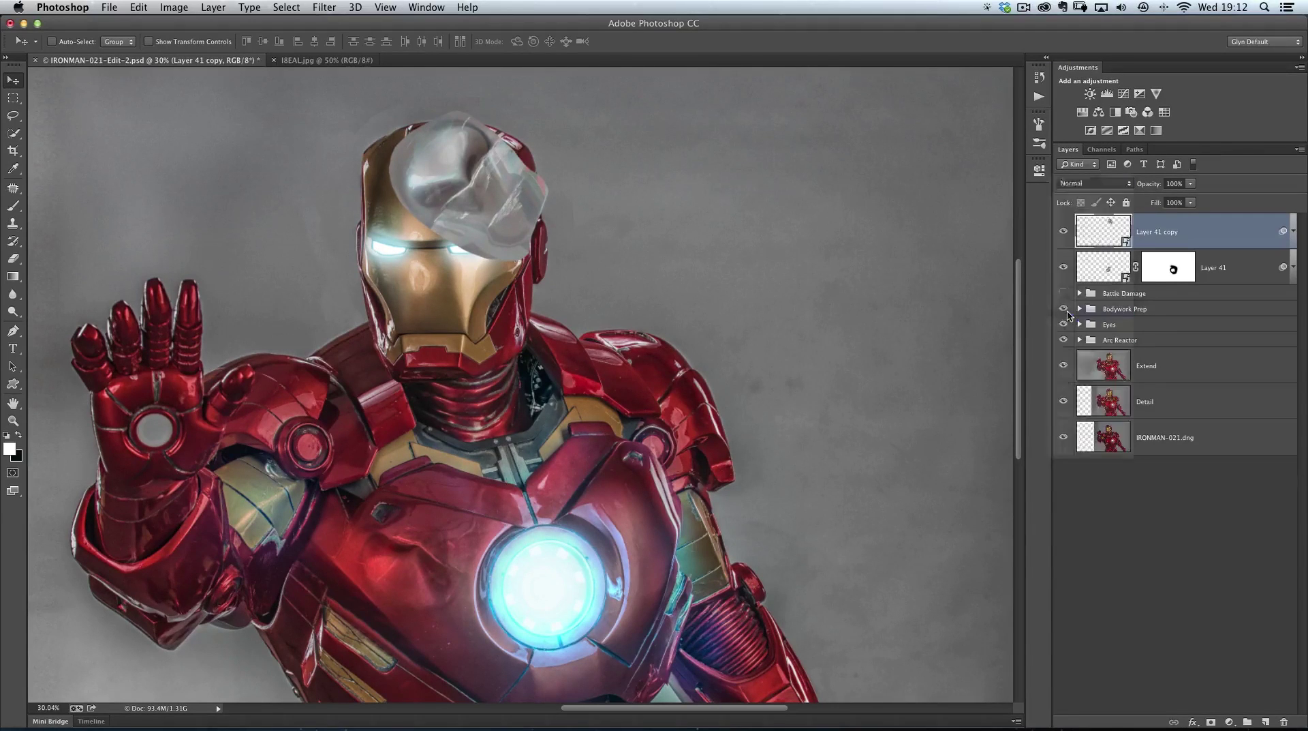
# Nudge the helmet dent into place and paint its edges out in black on a new layer mask with brush sizes 500 and 300
pyautogui.moveTo(480, 184)
pyautogui.mouseDown()
pyautogui.moveTo(449, 207)
pyautogui.moveTo(475, 191)
pyautogui.mouseUp()
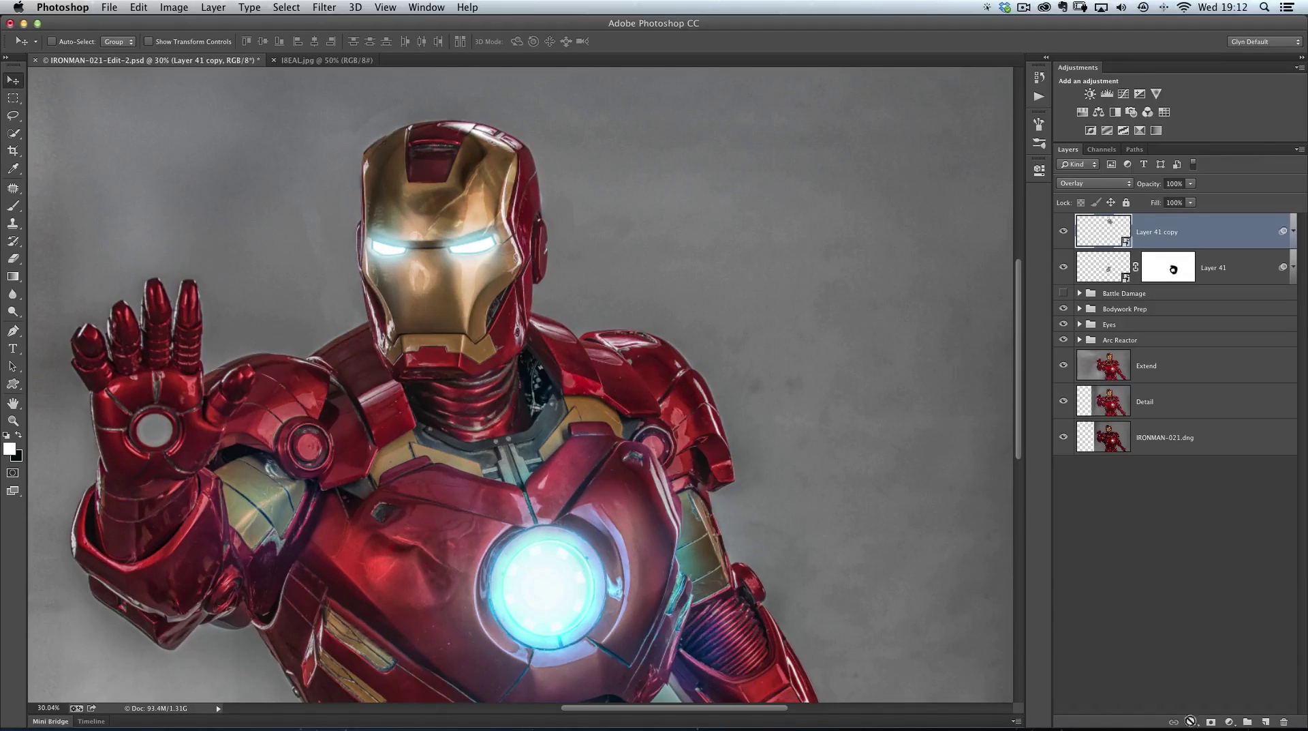
pyautogui.click(1211, 721)
pyautogui.press('b')
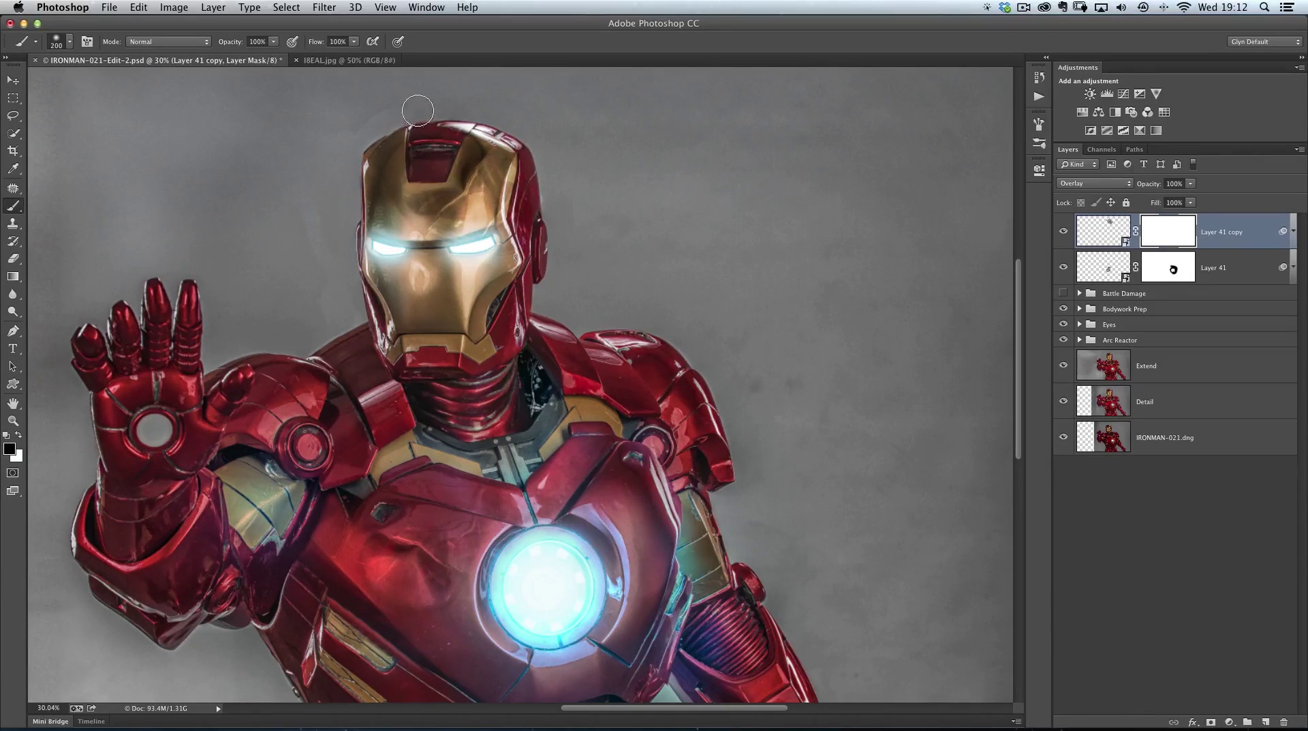
pyautogui.press('[')
pyautogui.press('[')
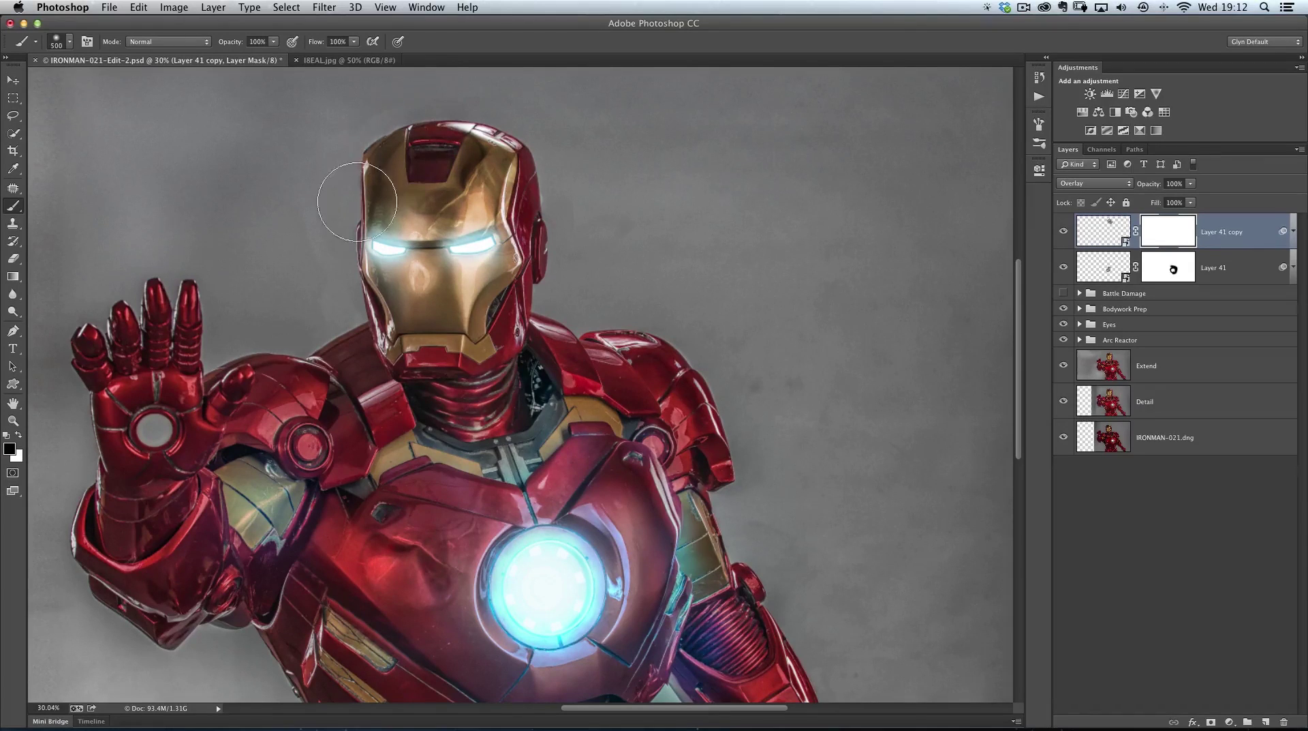
pyautogui.moveTo(477, 259); pyautogui.dragTo(465, 244)
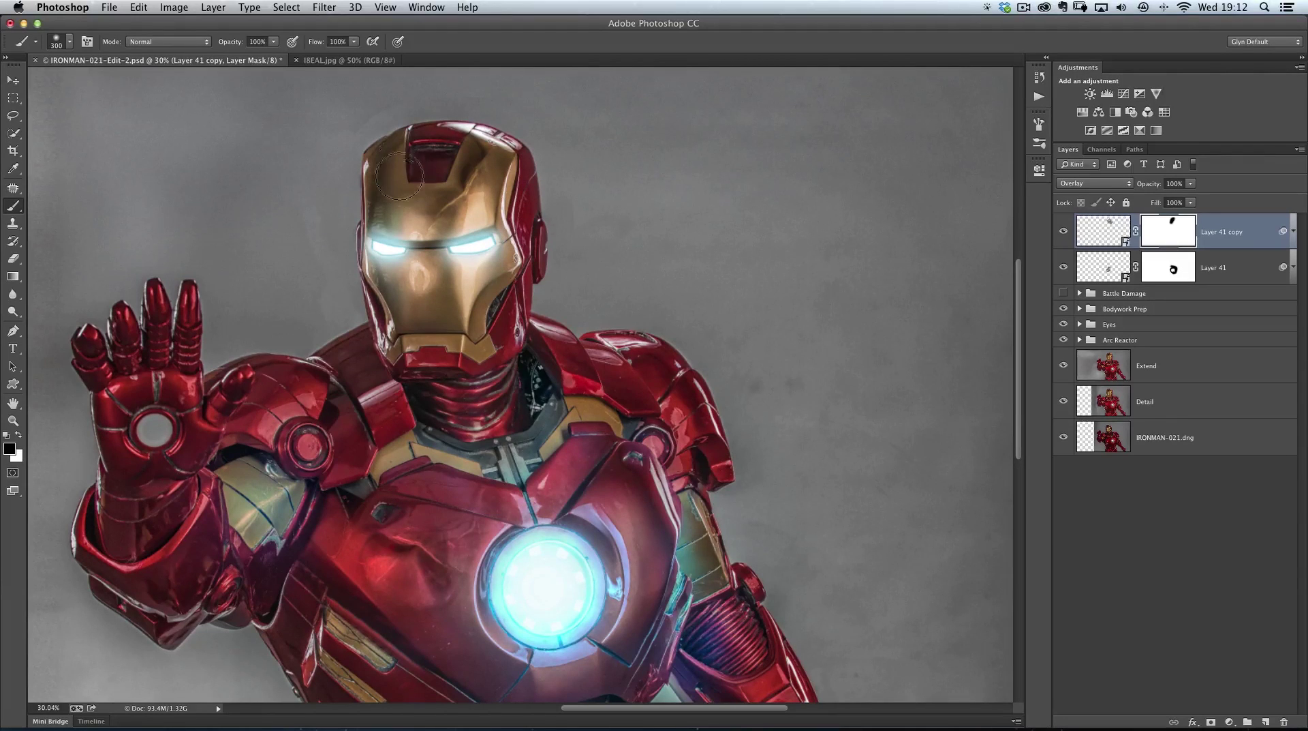
pyautogui.click(498, 116)
# Compare the helmet with and without the dent copy
pyautogui.click(1064, 232)
pyautogui.click(1064, 233)
pyautogui.click(1064, 233)
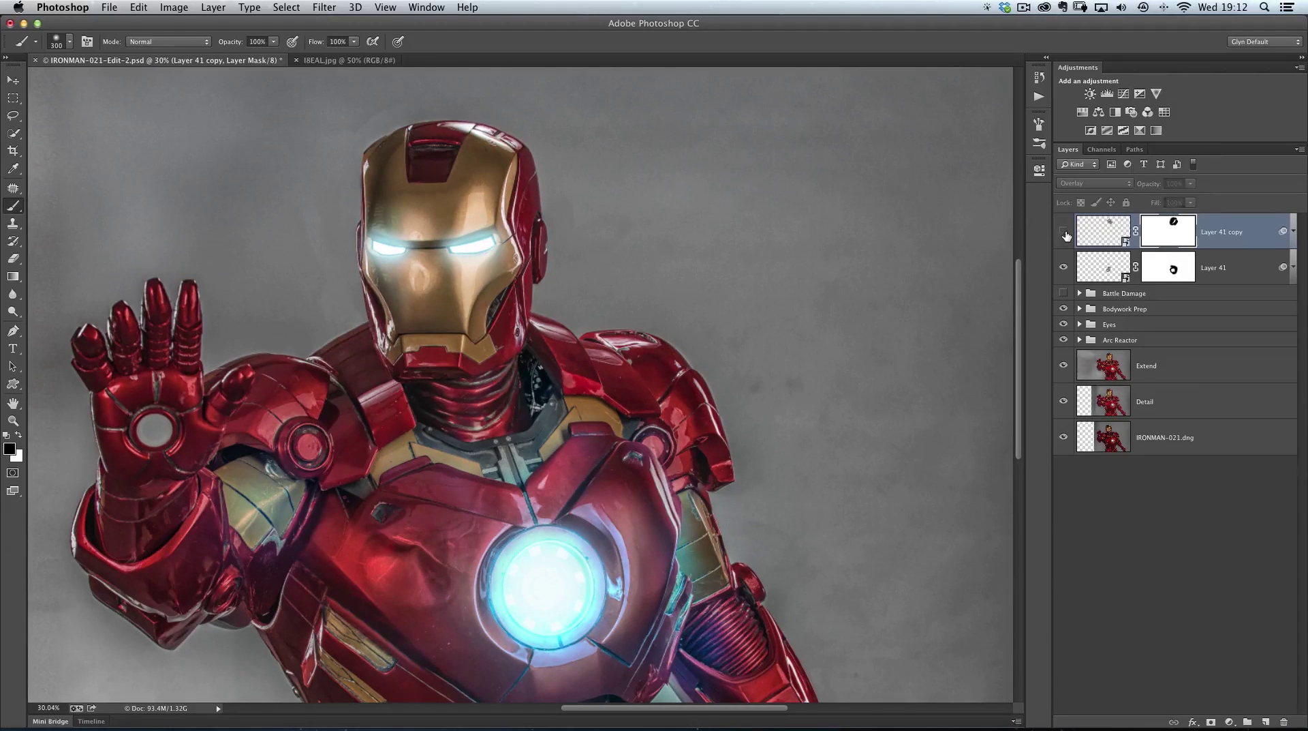
pyautogui.click(1064, 233)
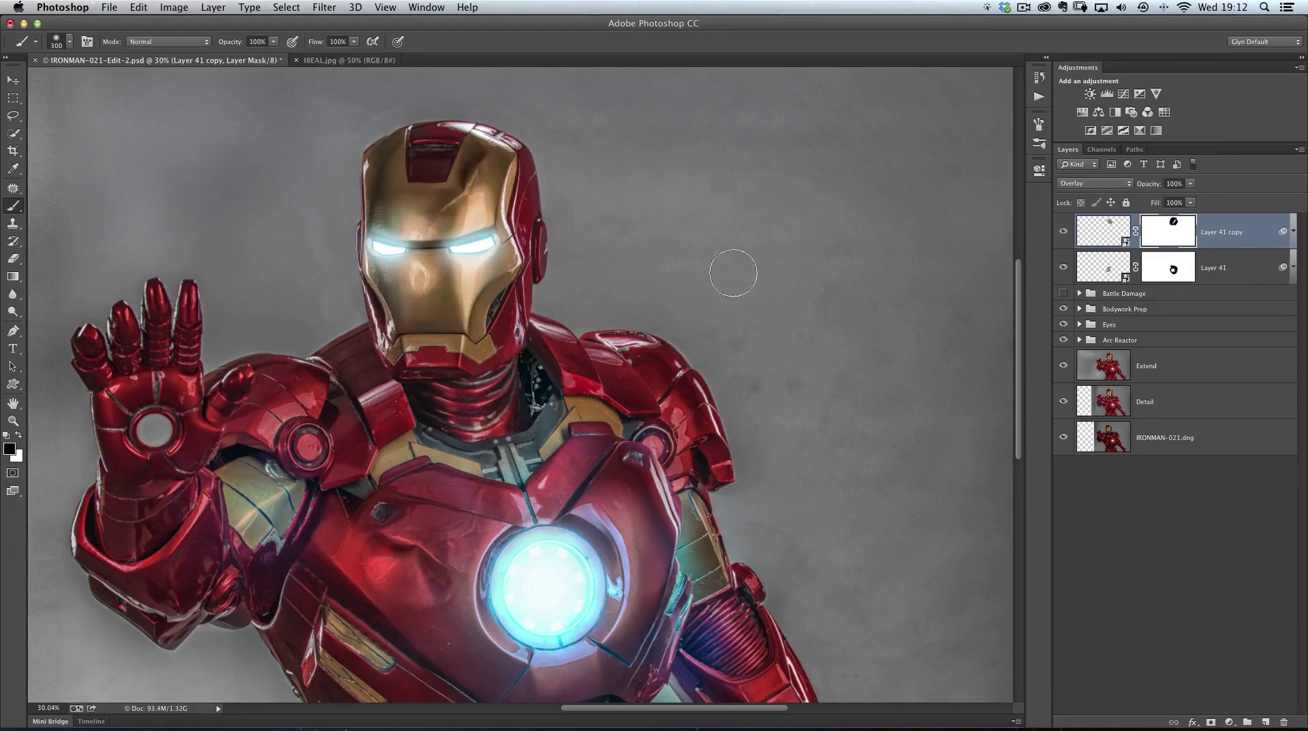
# Fit the image to the window and group the two dent layers
pyautogui.doubleClick(17, 405)
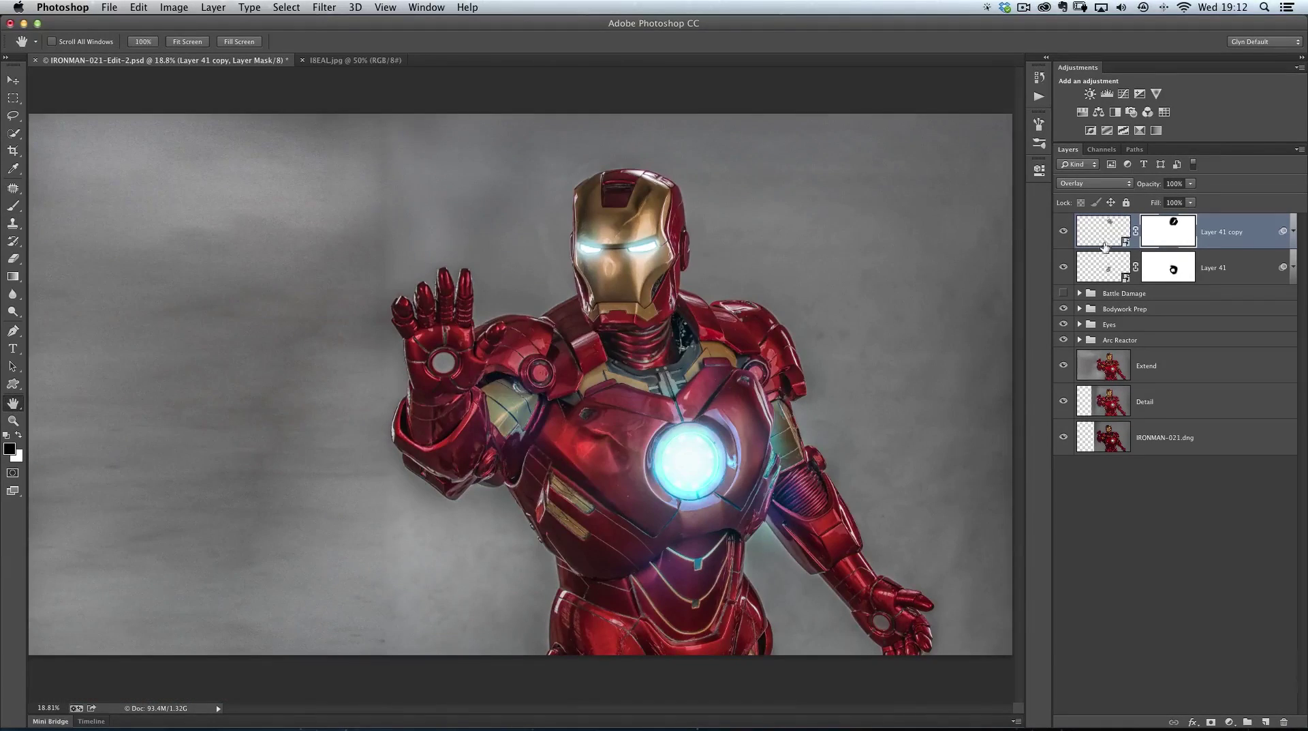
pyautogui.keyDown('shift'); pyautogui.click(1246, 266); pyautogui.keyUp('shift')
pyautogui.press('super+g')
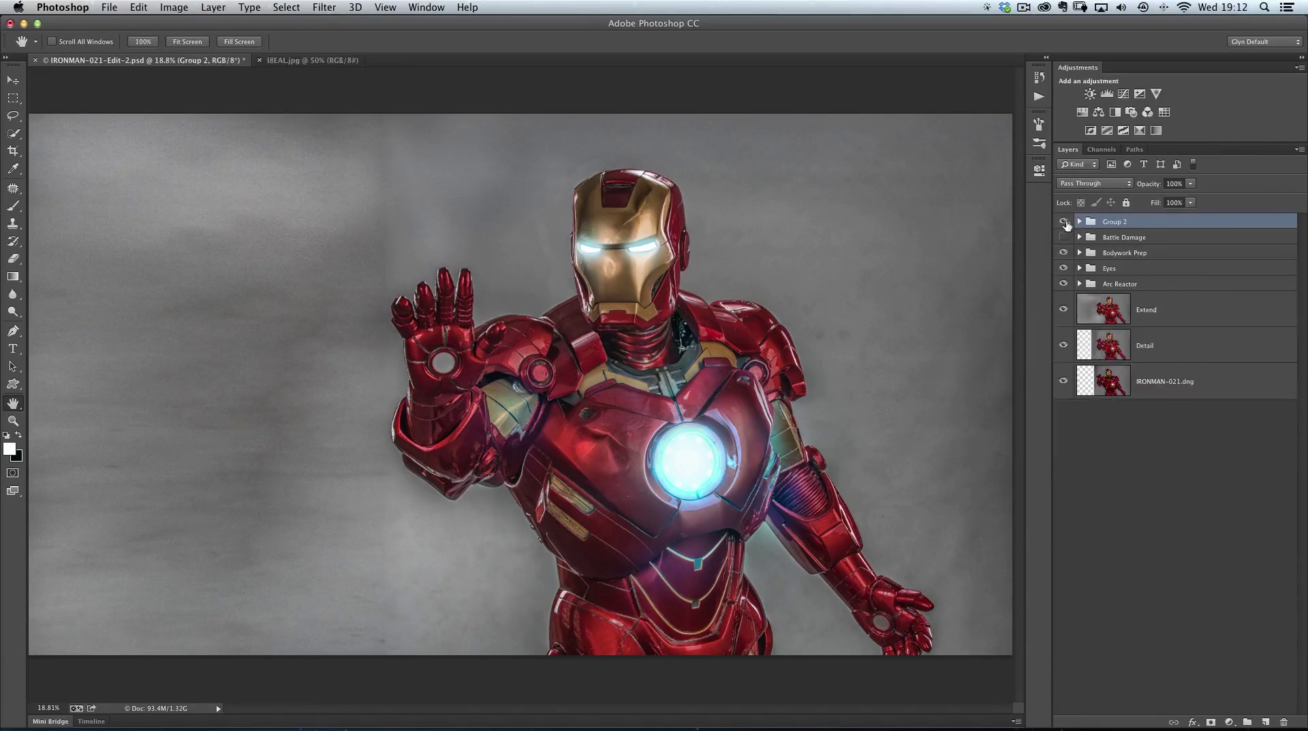
# Compare the image with and without the new dent group, leave it hidden and show the Battle Damage group instead
pyautogui.click(1064, 222)
pyautogui.click(1063, 222)
pyautogui.click(1064, 222)
pyautogui.click(1064, 222)
pyautogui.click(1064, 222)
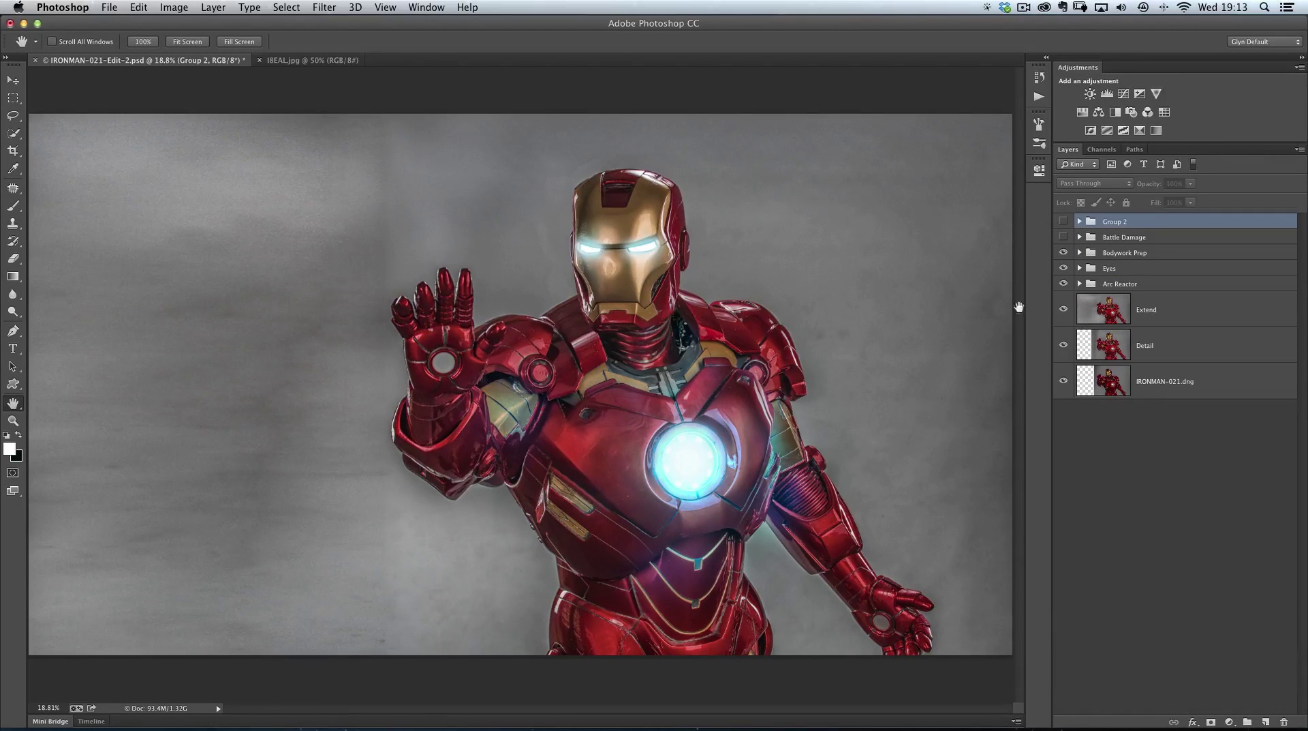
pyautogui.click(1063, 238)
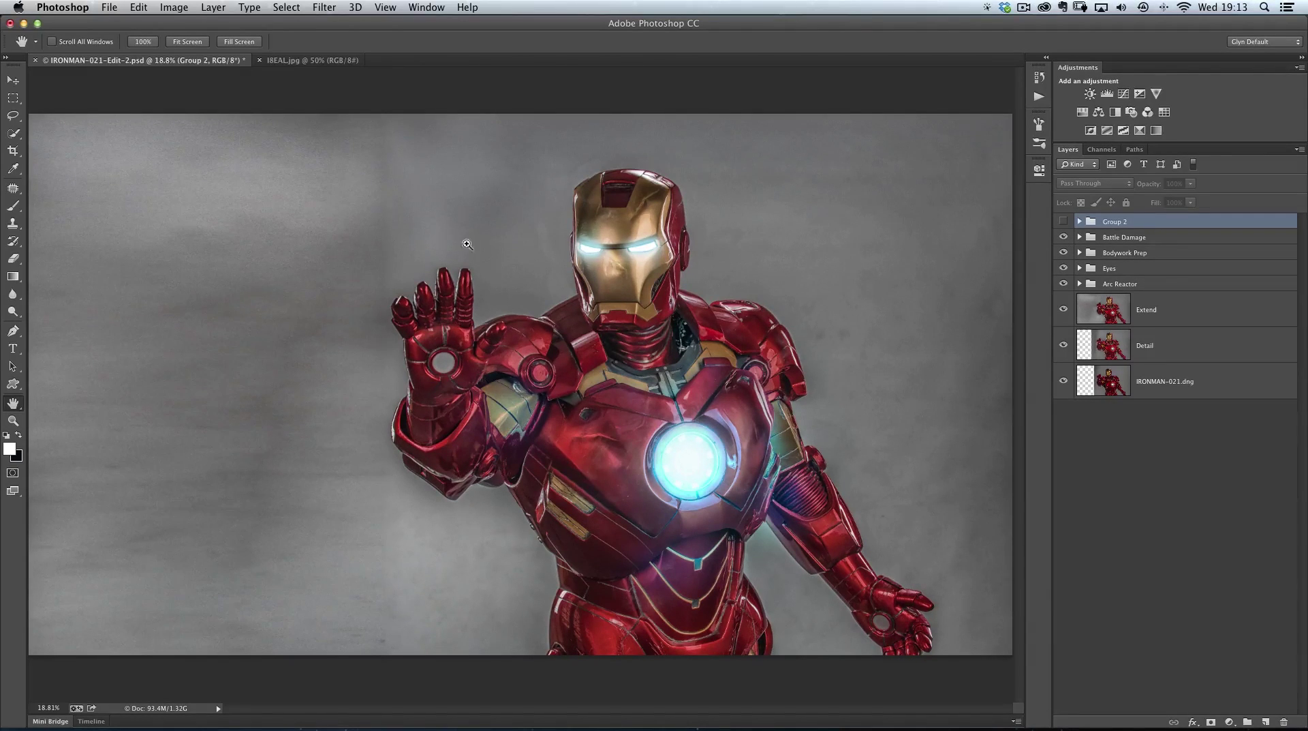
# Examine the armour up close with and without the Battle Damage group, ending with the whole image in view
pyautogui.scroll(3, 739, 467)
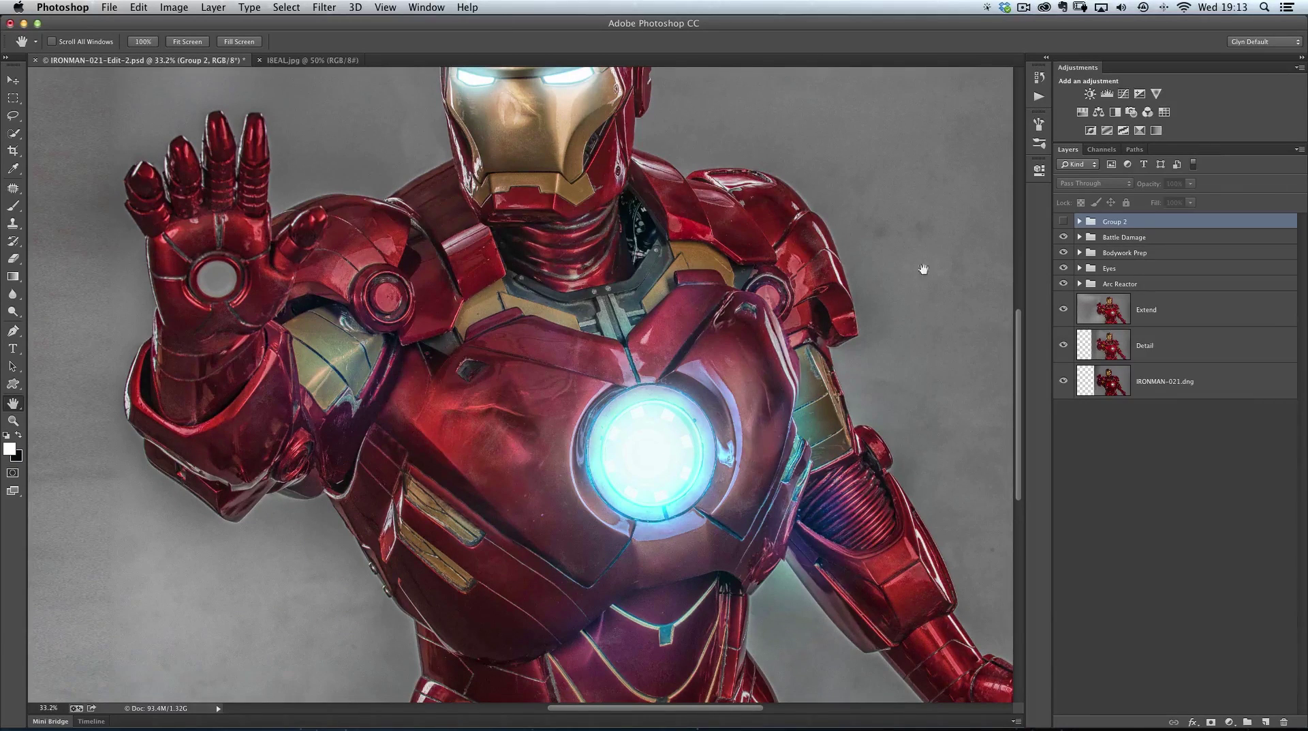
pyautogui.click(1064, 237)
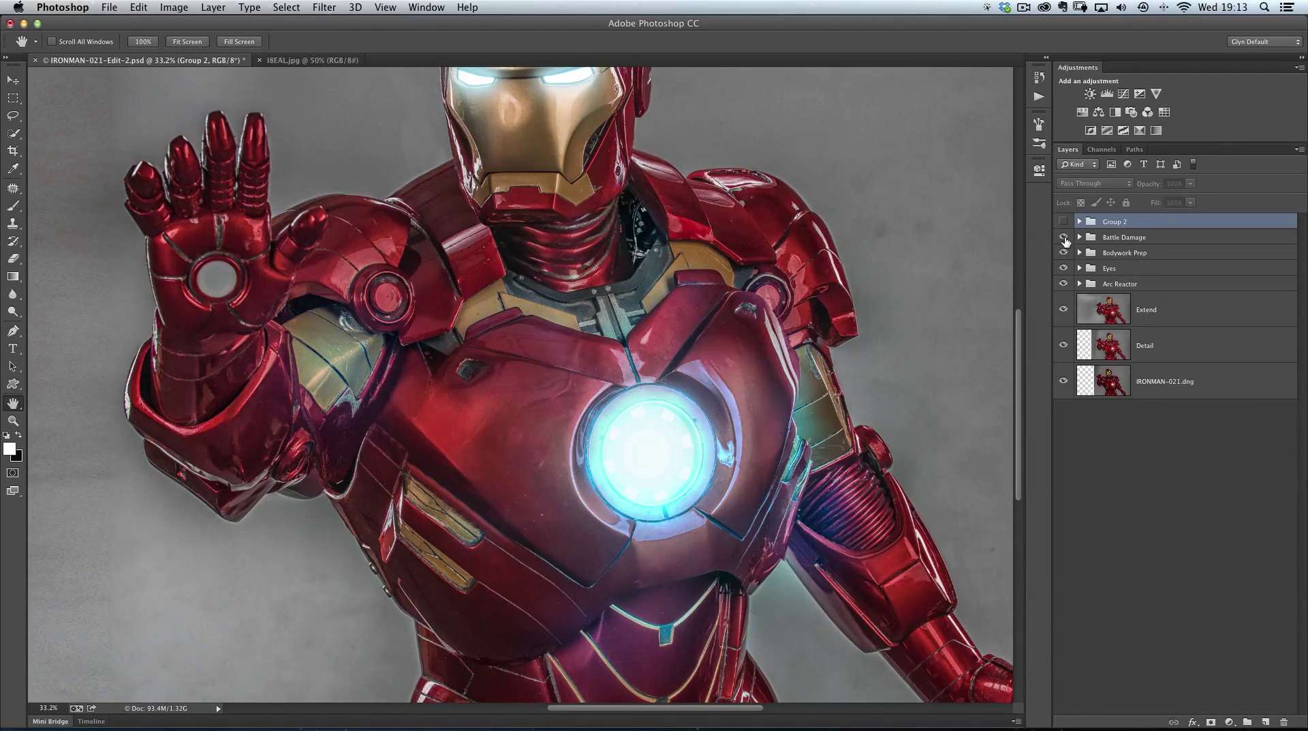
pyautogui.click(1063, 237)
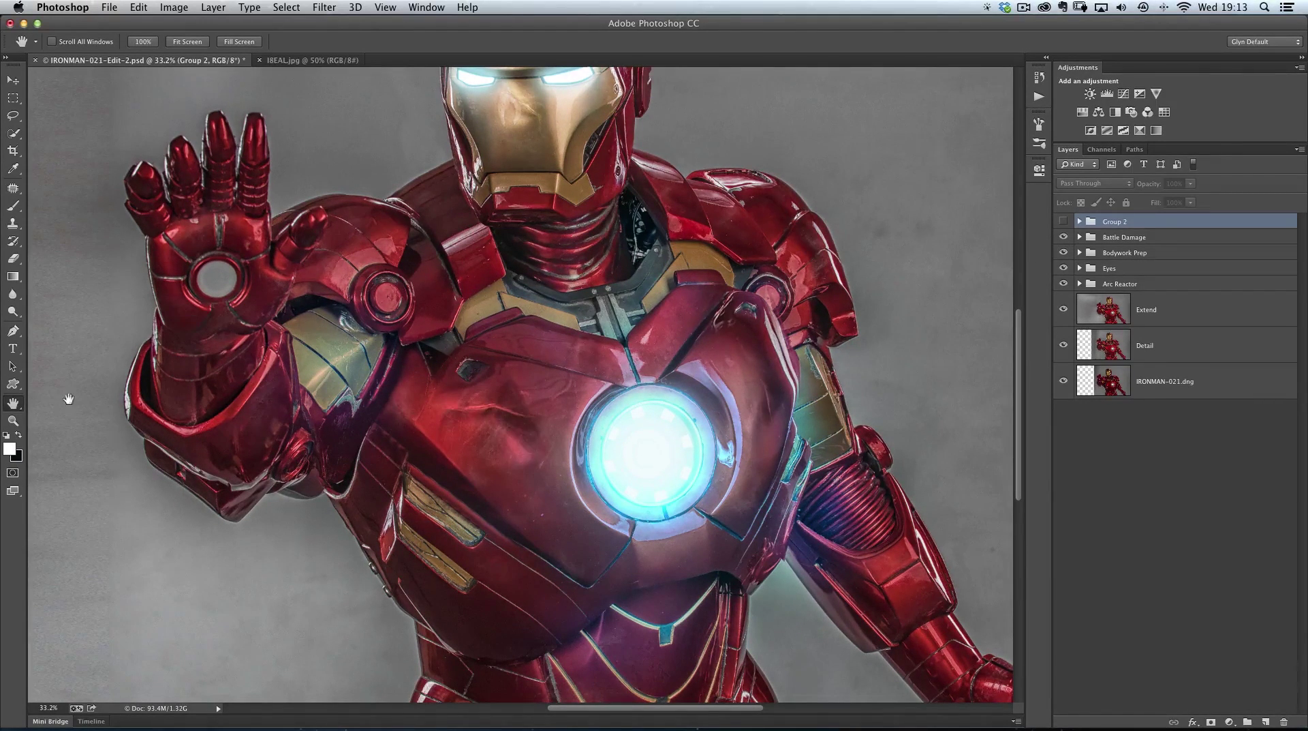
pyautogui.press('super+0')
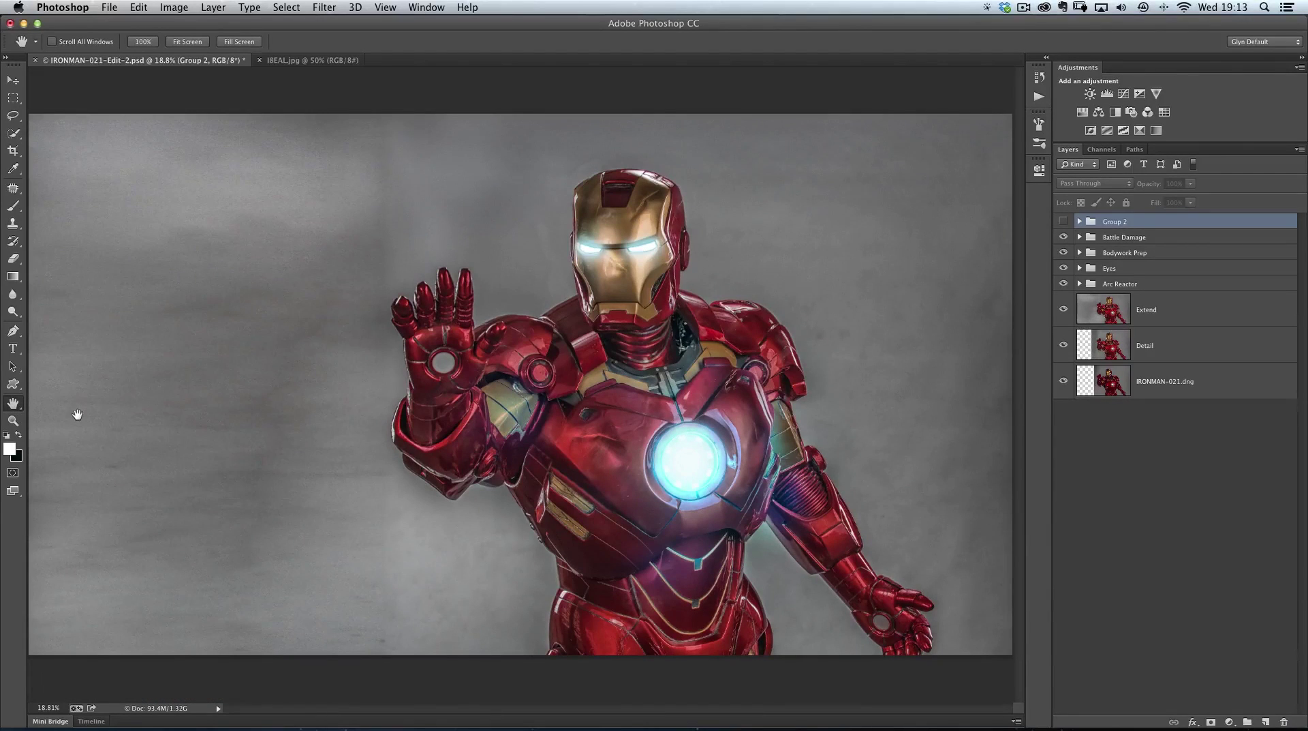